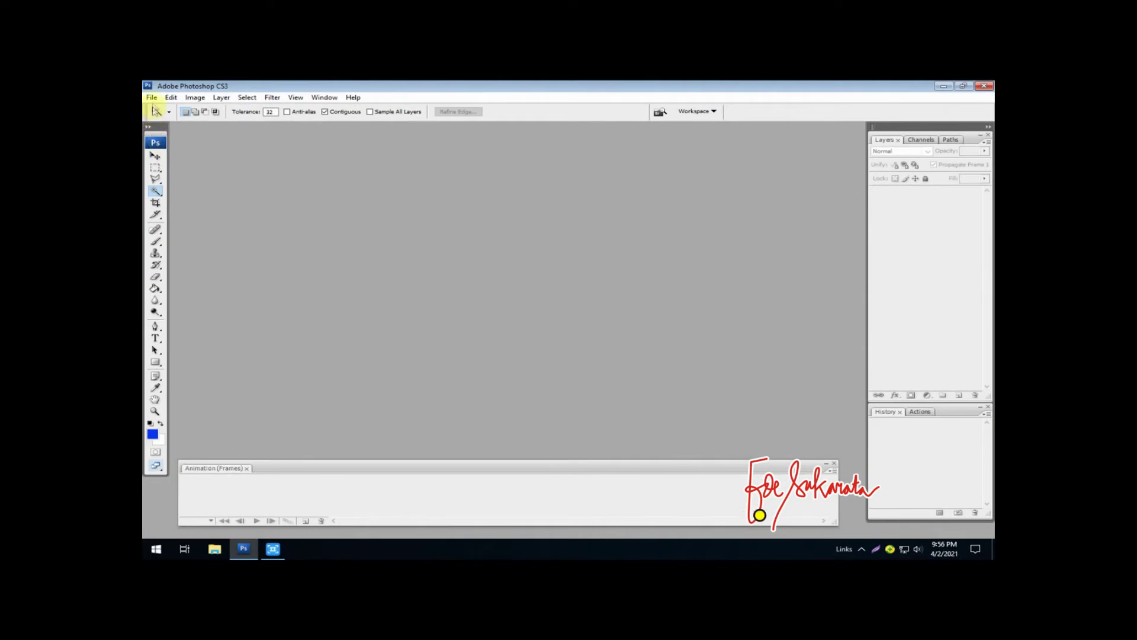
Step: Open the File > Scripts list in Photoshop to reach Image Processor
{"action": "left_click", "coordinate": [152, 98]}
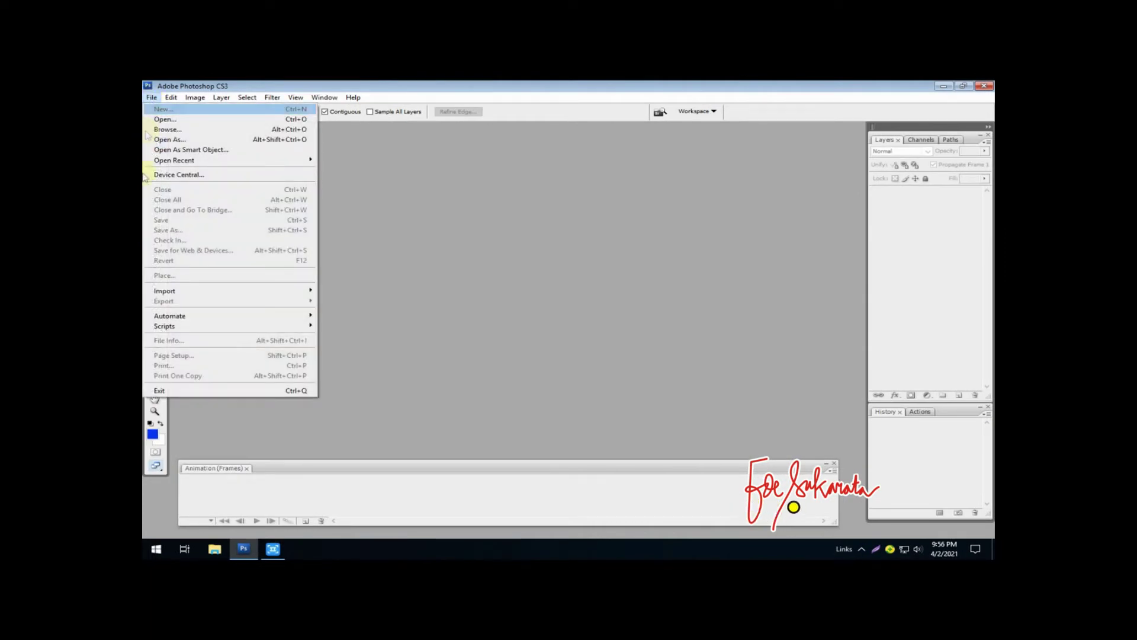
{"action": "mouse_move", "coordinate": [169, 325]}
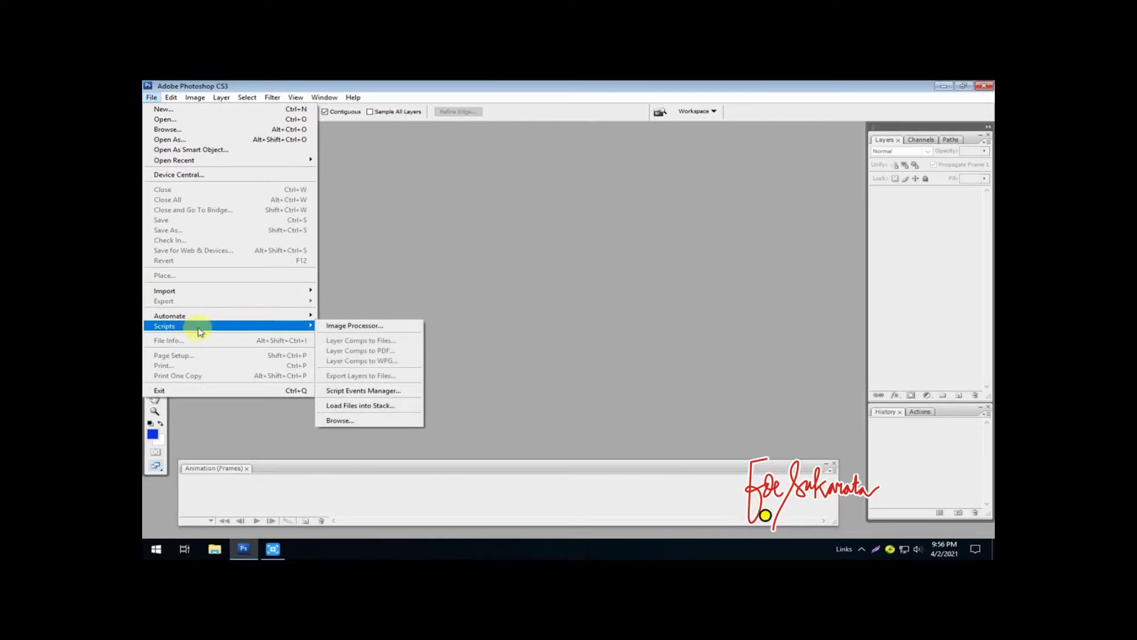
Step: Open Image Processor and set its source folder to H:\kamera_001_101MSDCF\bunga6
{"action": "left_click", "coordinate": [372, 327]}
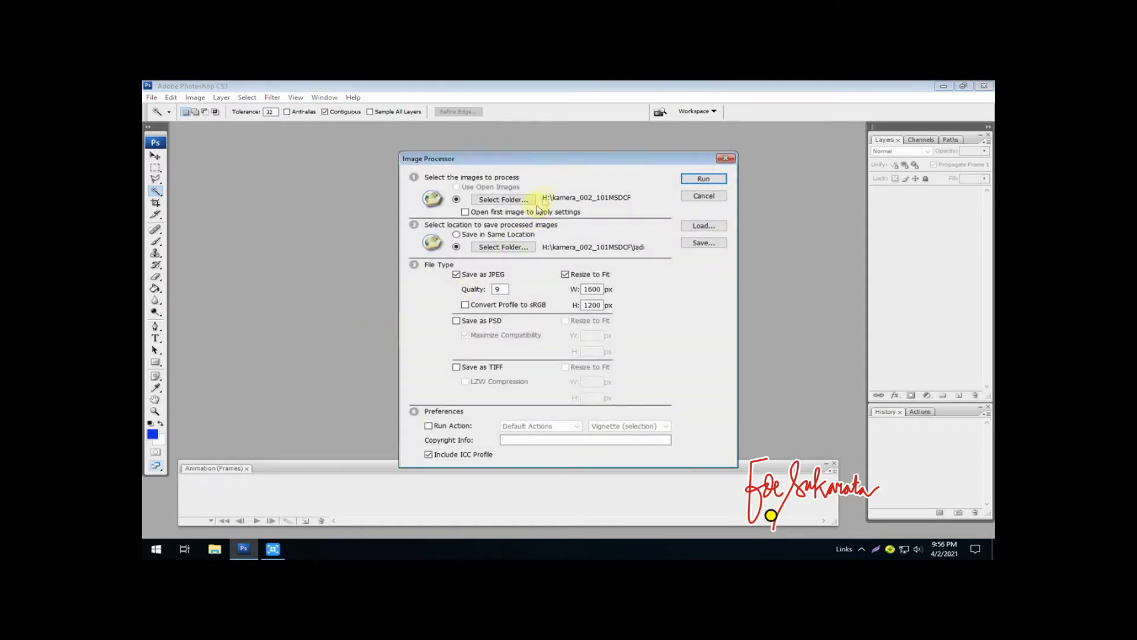
{"action": "left_click", "coordinate": [499, 200]}
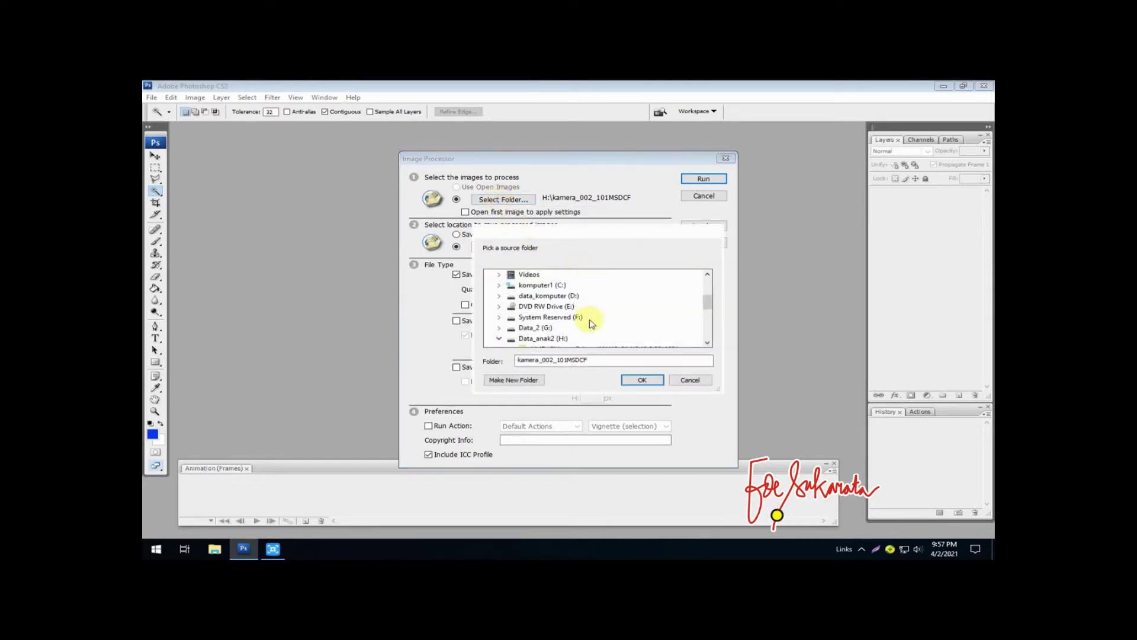
{"action": "left_click", "coordinate": [709, 344]}
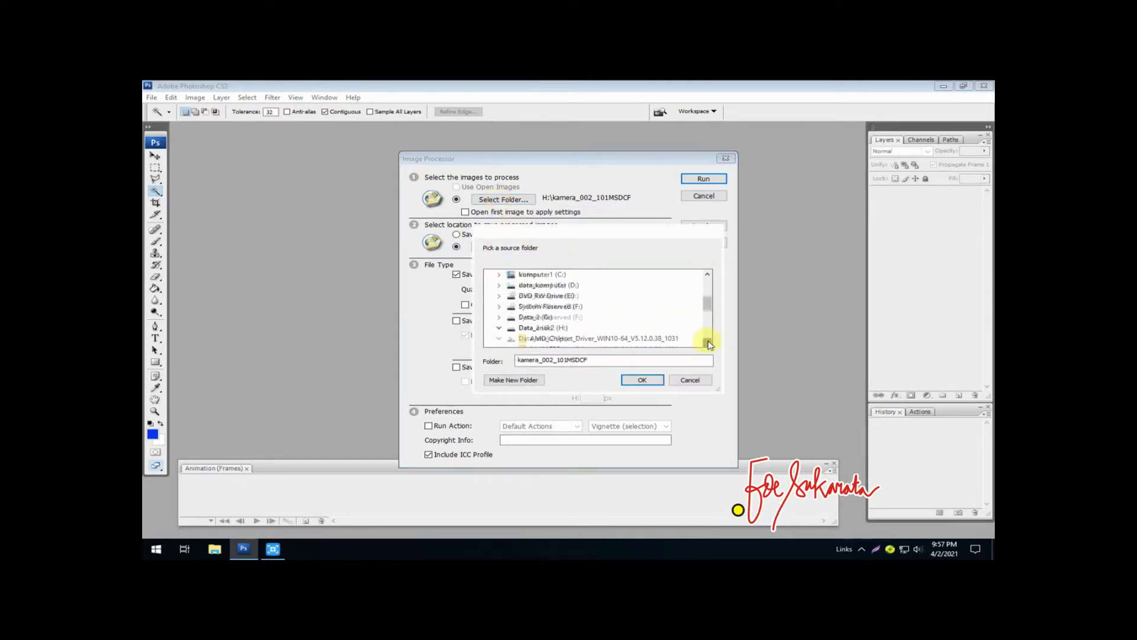
{"action": "left_click", "coordinate": [709, 344]}
{"action": "left_click", "coordinate": [709, 344]}
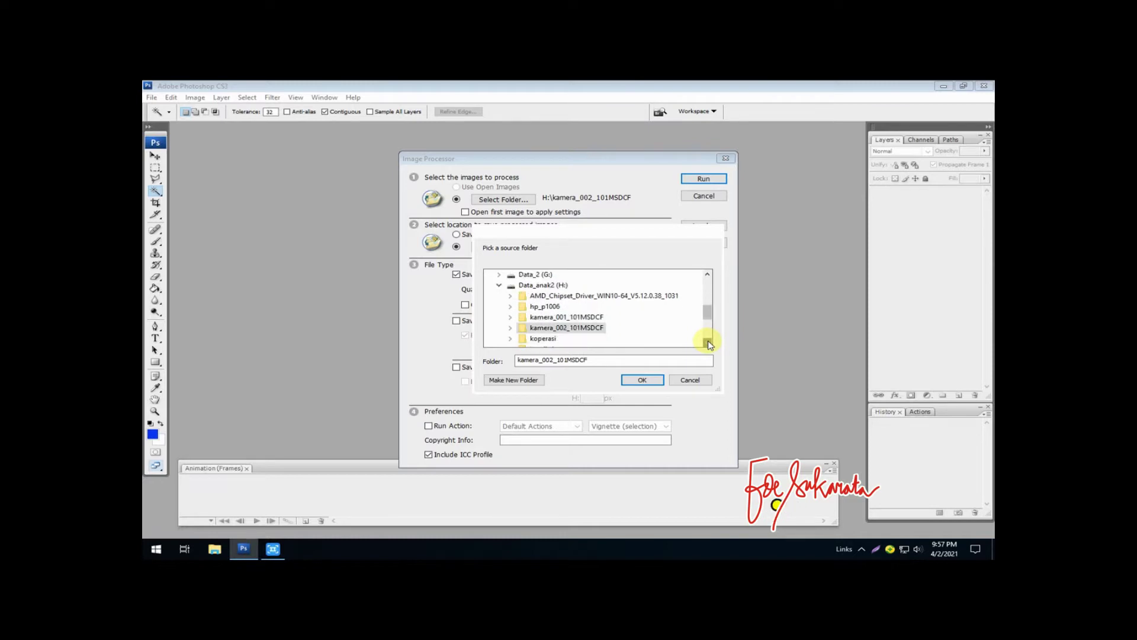
{"action": "double_click", "coordinate": [590, 318]}
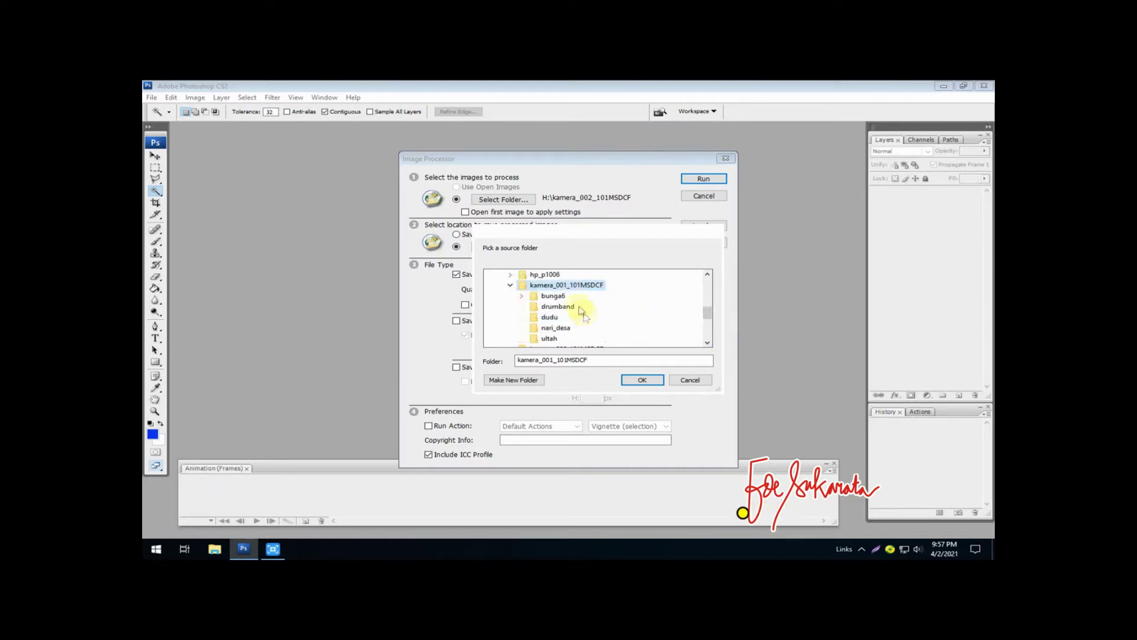
{"action": "double_click", "coordinate": [550, 295]}
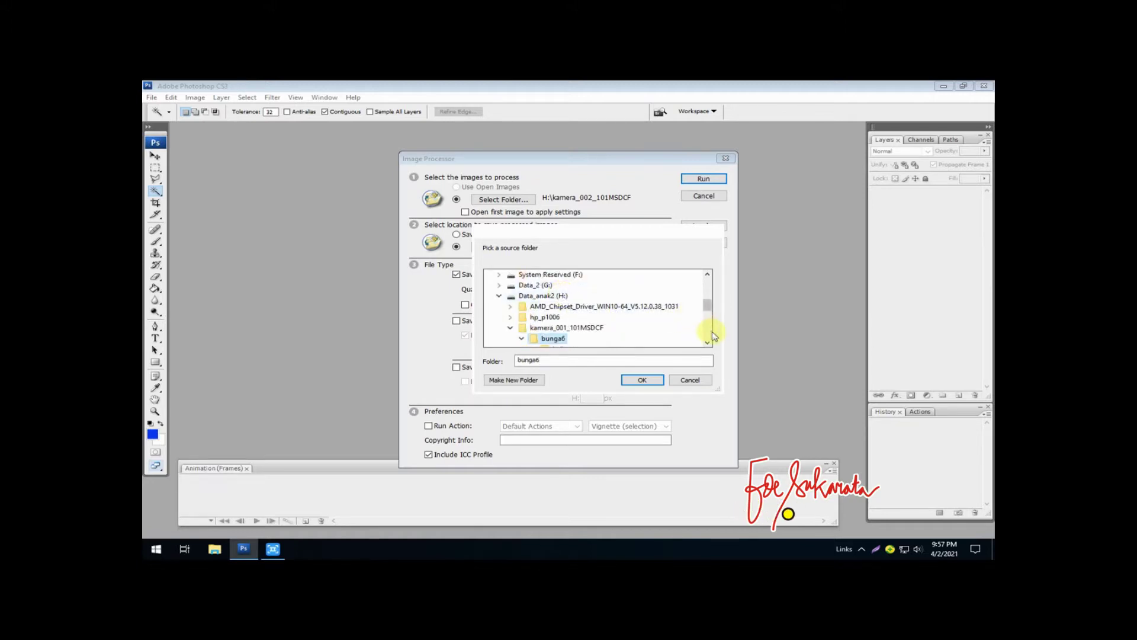
{"action": "left_click", "coordinate": [708, 343]}
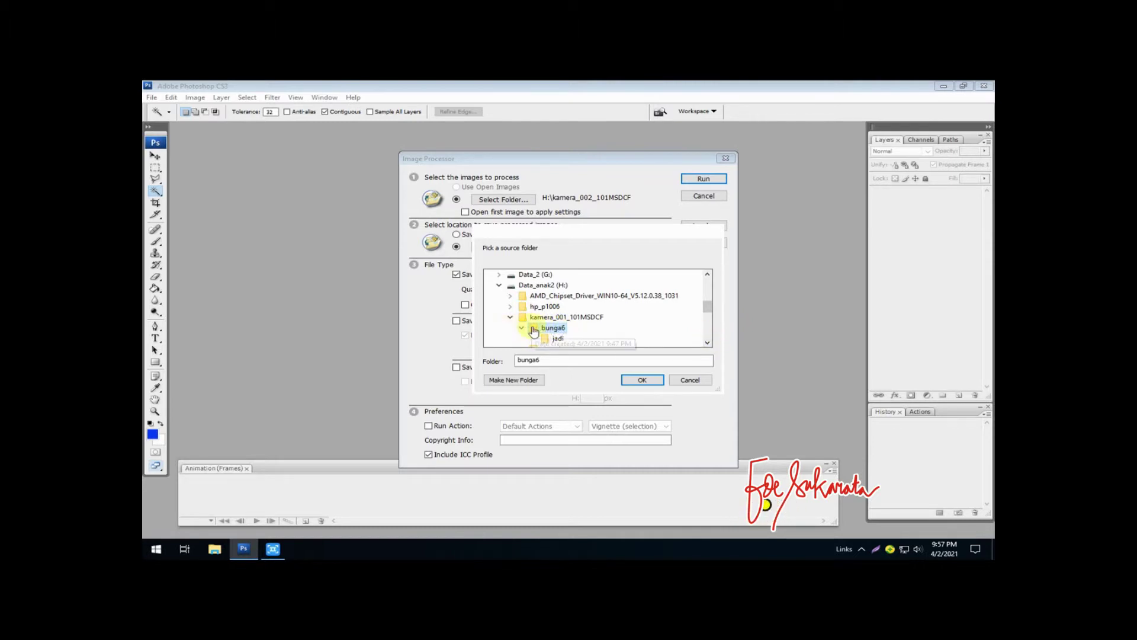
{"action": "left_click", "coordinate": [642, 379]}
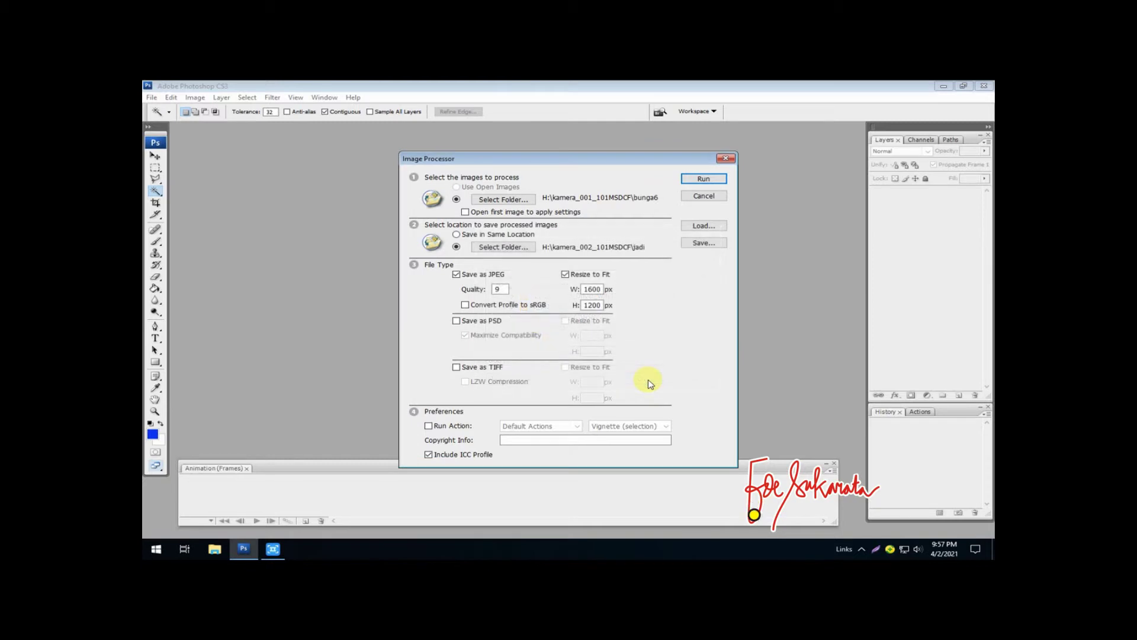
Step: Set the destination to the jadi folder and run the 1600×1200 JPEG batch
{"action": "left_click", "coordinate": [501, 248]}
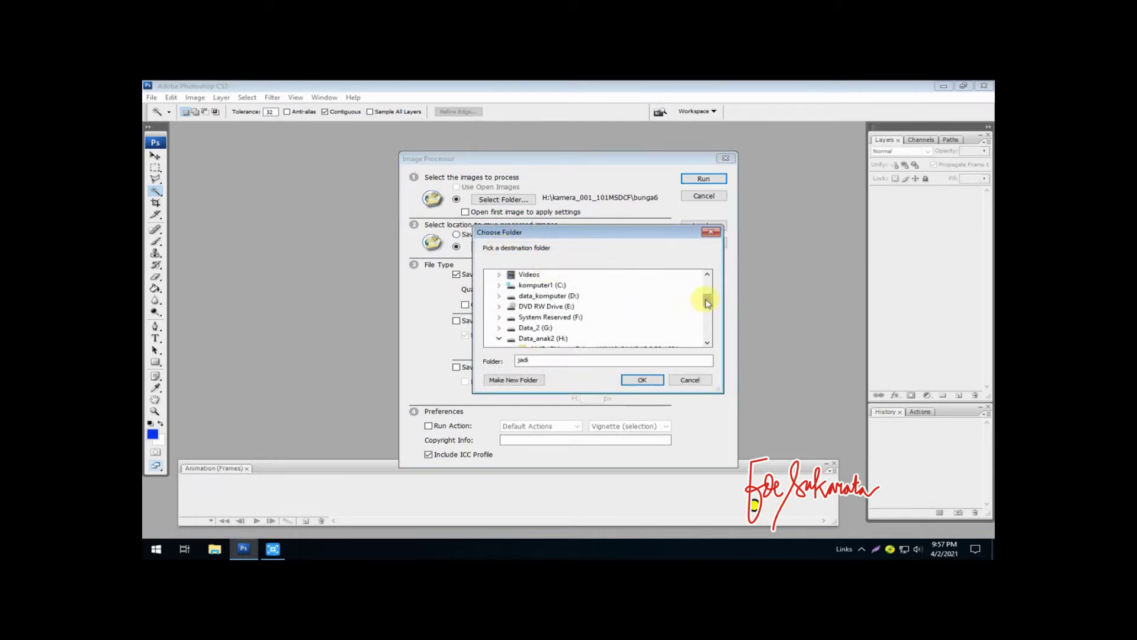
{"action": "scroll", "coordinate": [708, 303], "scroll_direction": "down", "scroll_amount": 3}
{"action": "left_click", "coordinate": [697, 180]}
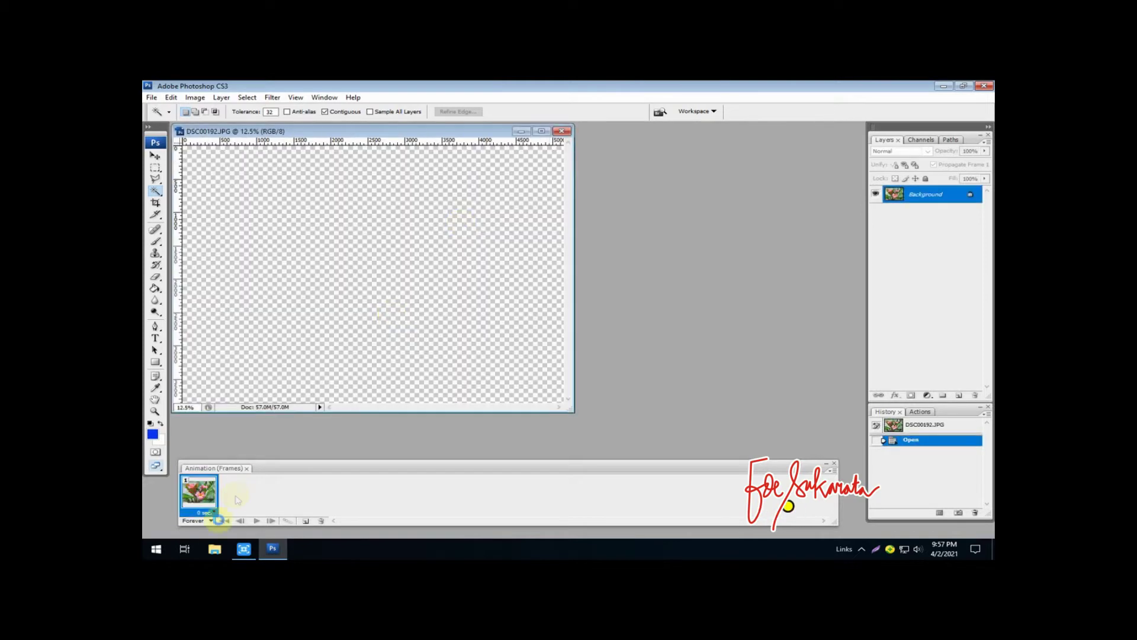
Step: In File Explorer, check the resized photos in H:\kamera_001_101MSDCF\bunga6\jadi\JPEG, then return to bunga6
{"action": "left_click", "coordinate": [215, 550]}
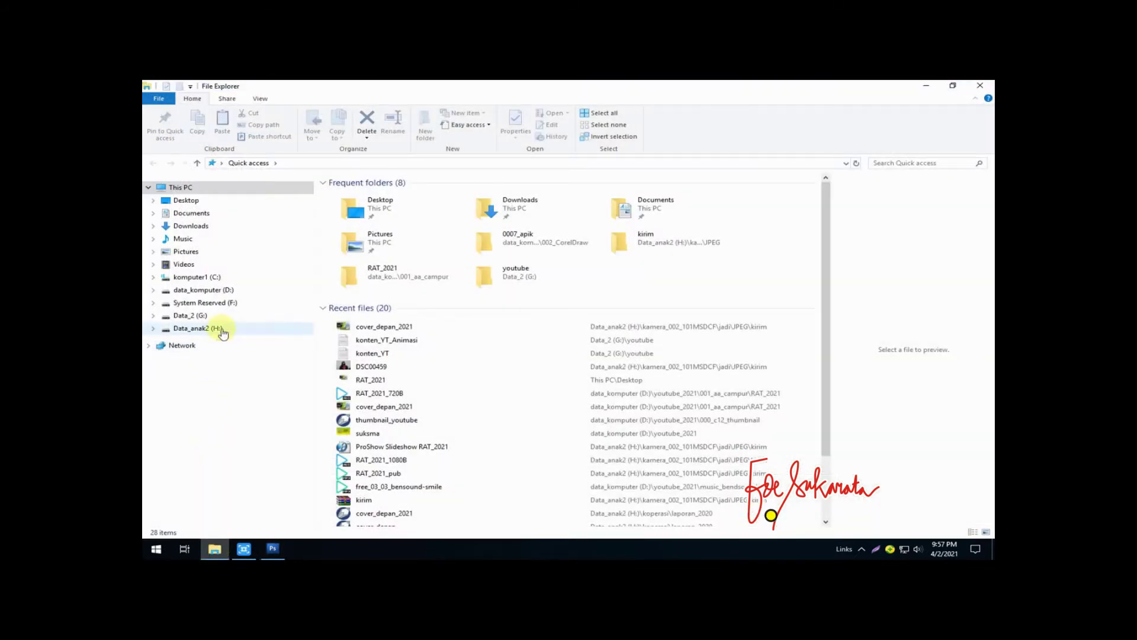
{"action": "left_click", "coordinate": [219, 328]}
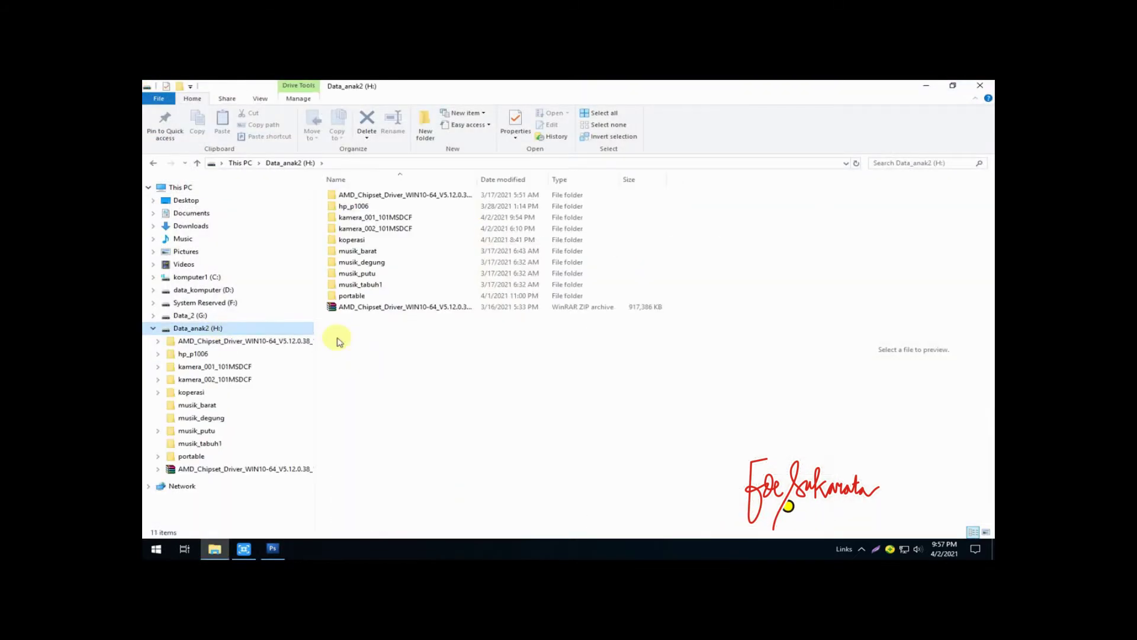
{"action": "double_click", "coordinate": [408, 219]}
{"action": "double_click", "coordinate": [347, 191]}
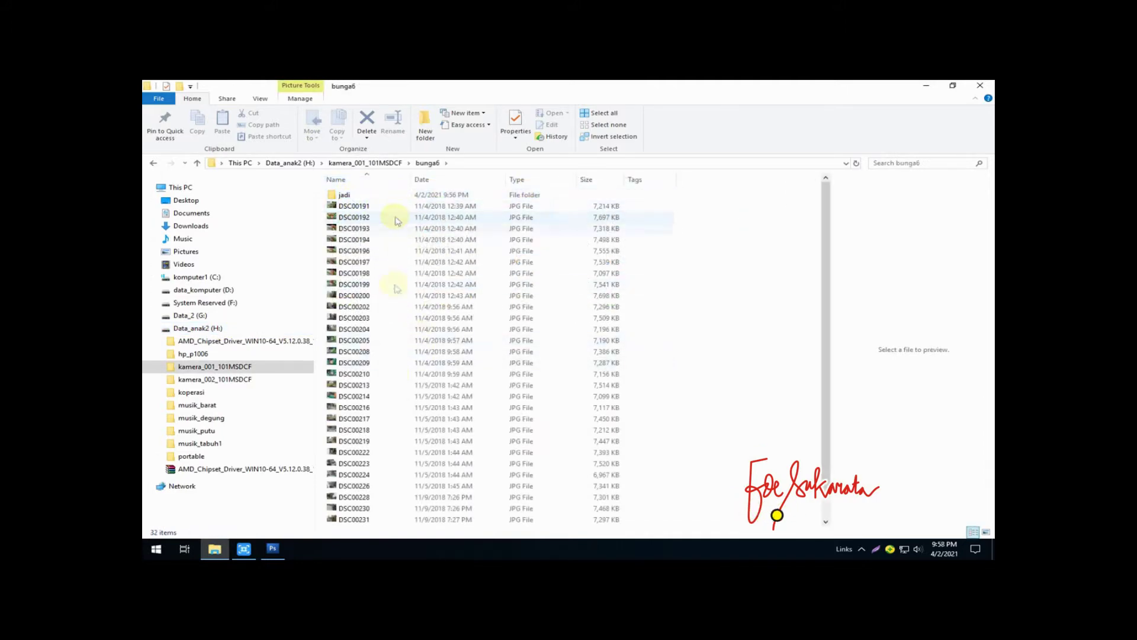
{"action": "double_click", "coordinate": [345, 195]}
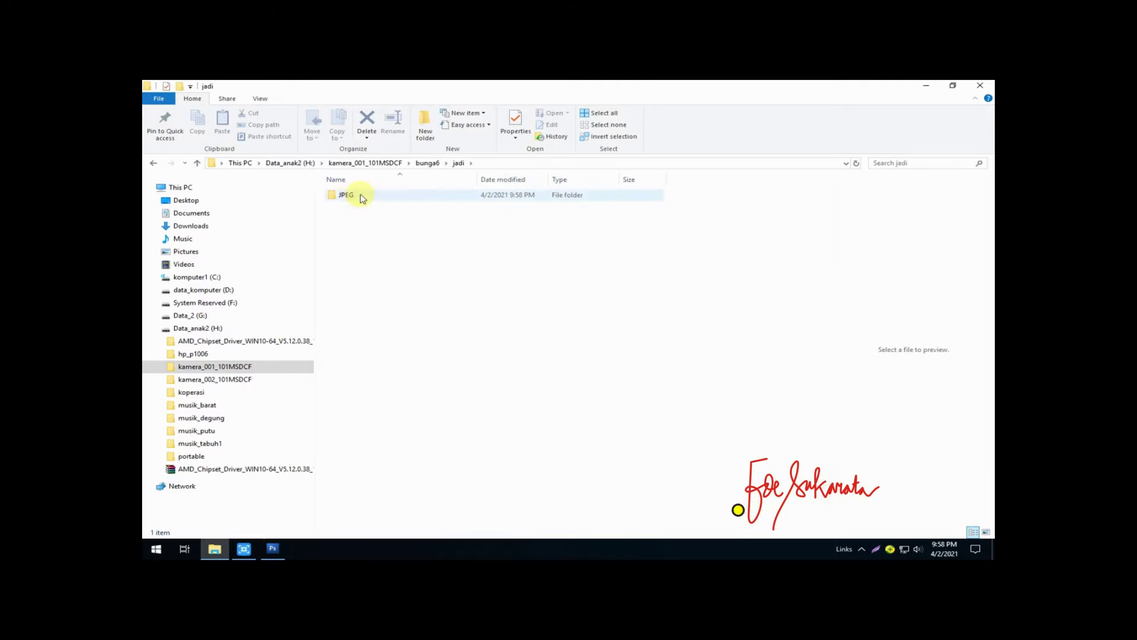
{"action": "double_click", "coordinate": [356, 194]}
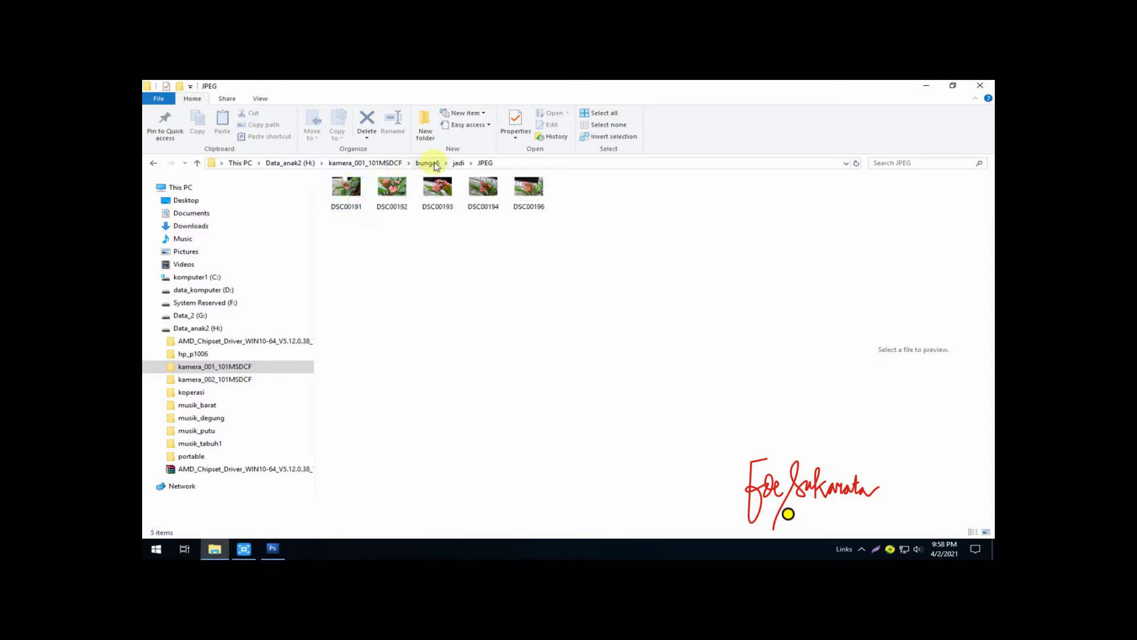
{"action": "left_click", "coordinate": [459, 164]}
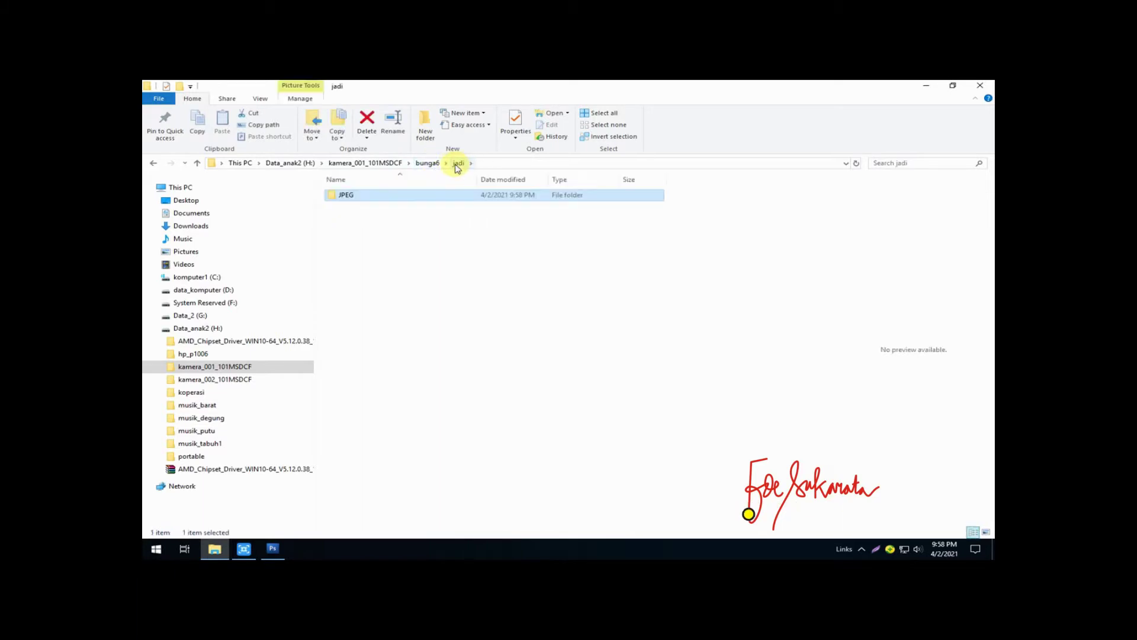
{"action": "left_click", "coordinate": [428, 164]}
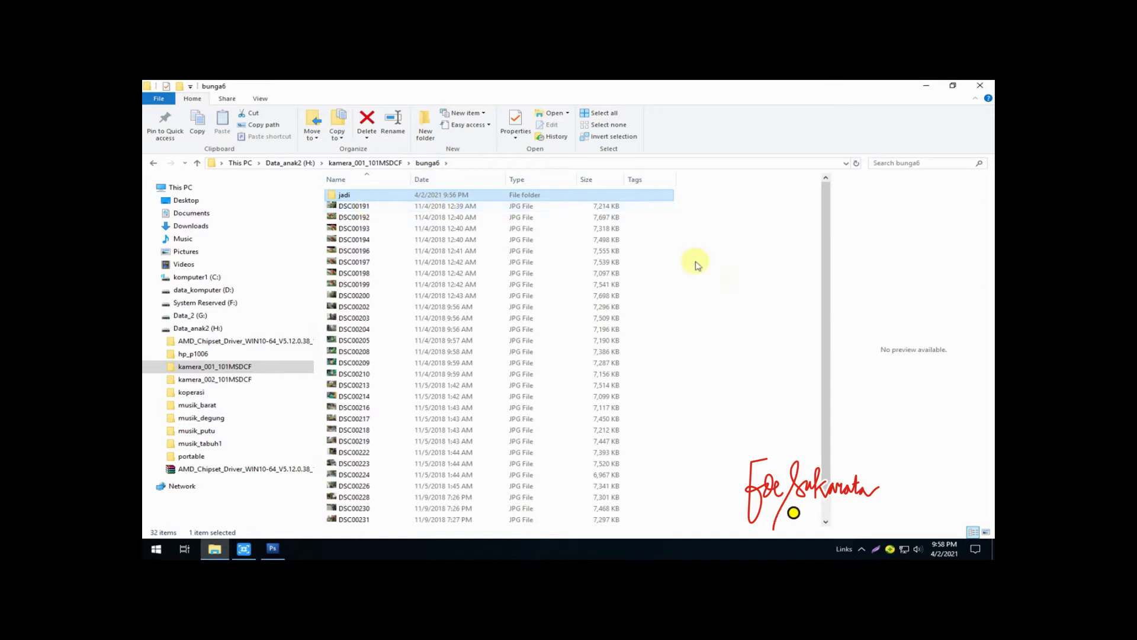
Step: Show bunga6 as medium icons and check the first resized copies in jadi\JPEG
{"action": "right_click", "coordinate": [760, 285]}
{"action": "mouse_move", "coordinate": [788, 308]}
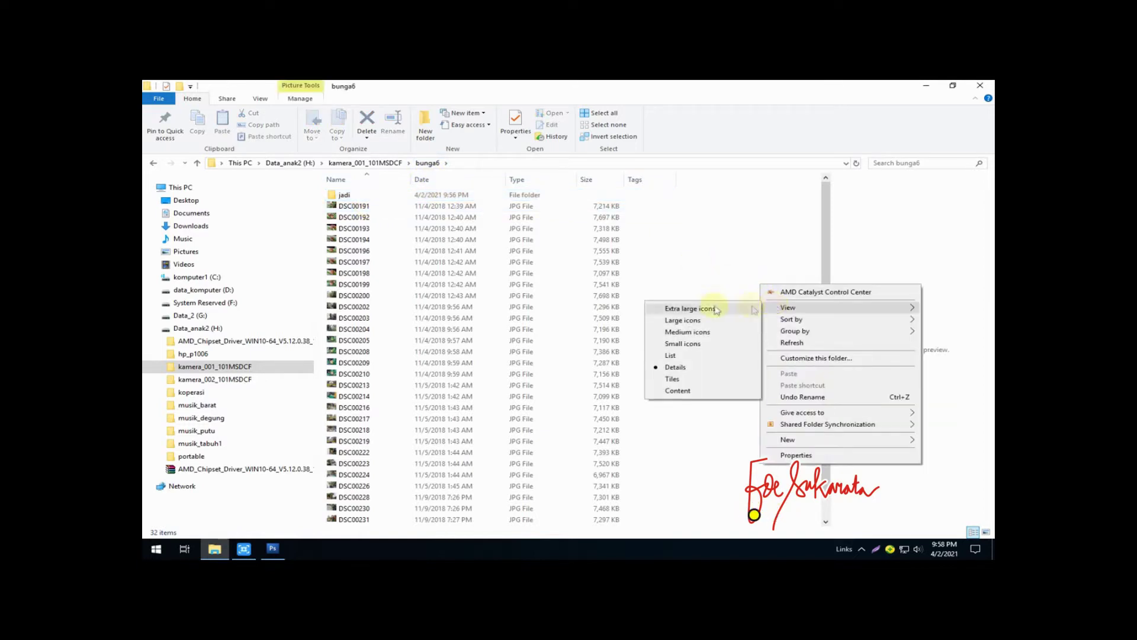
{"action": "left_click", "coordinate": [700, 334]}
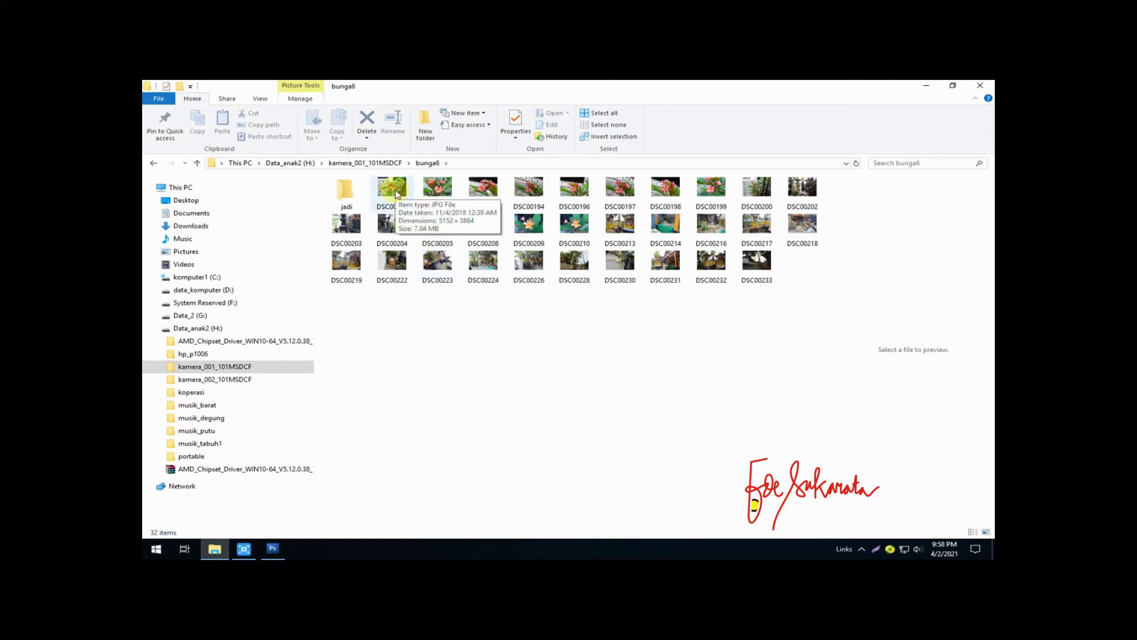
{"action": "double_click", "coordinate": [347, 187]}
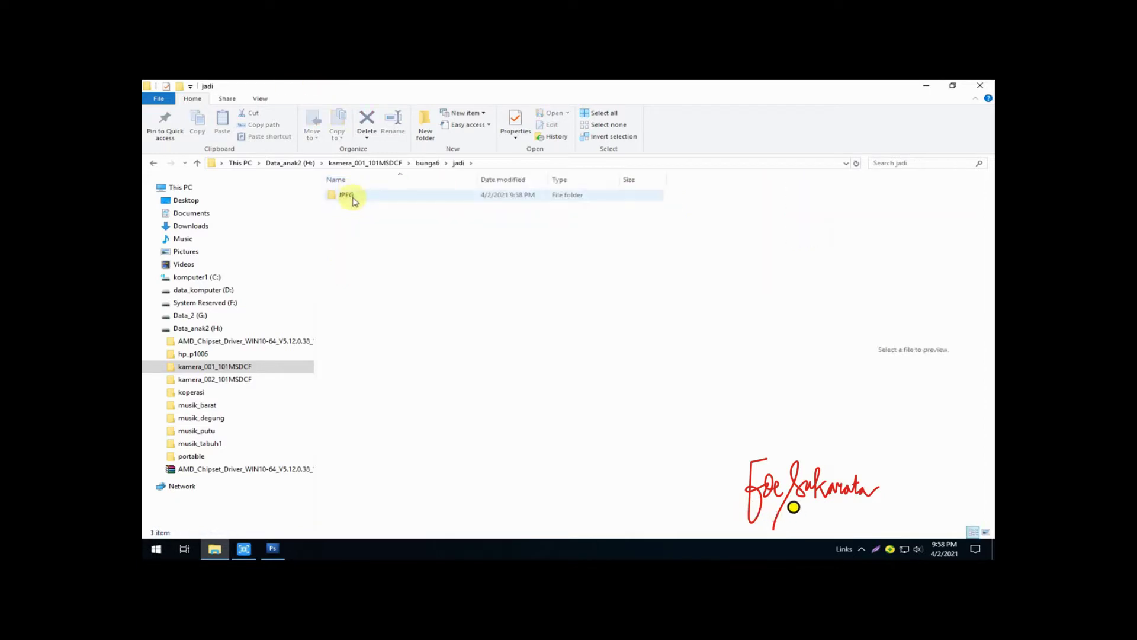
{"action": "double_click", "coordinate": [354, 196]}
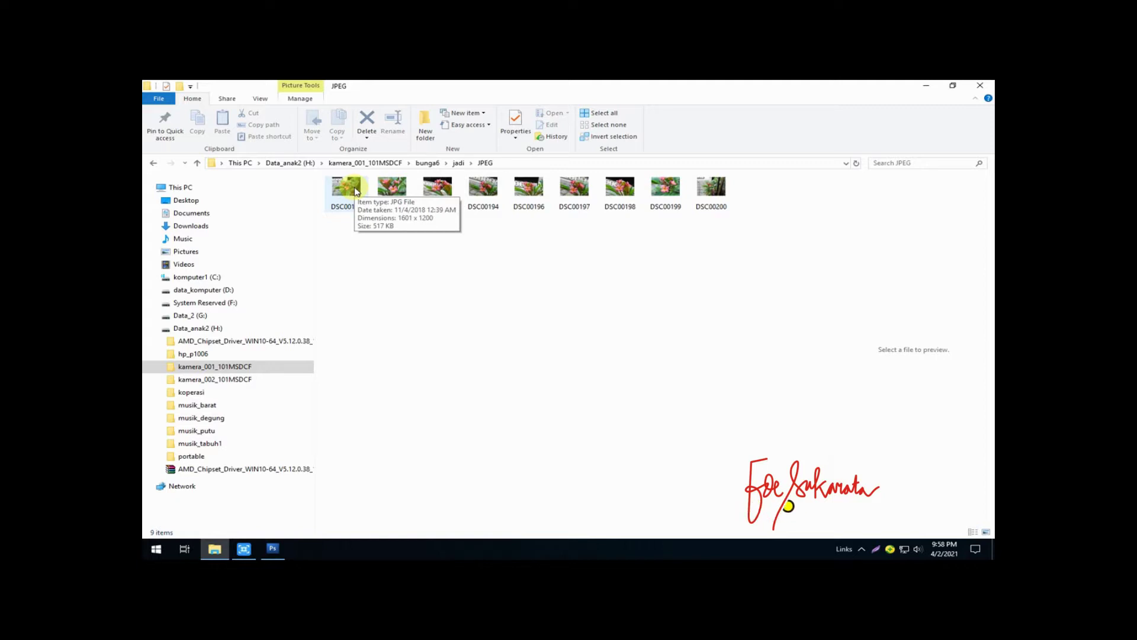
{"action": "left_click", "coordinate": [429, 163]}
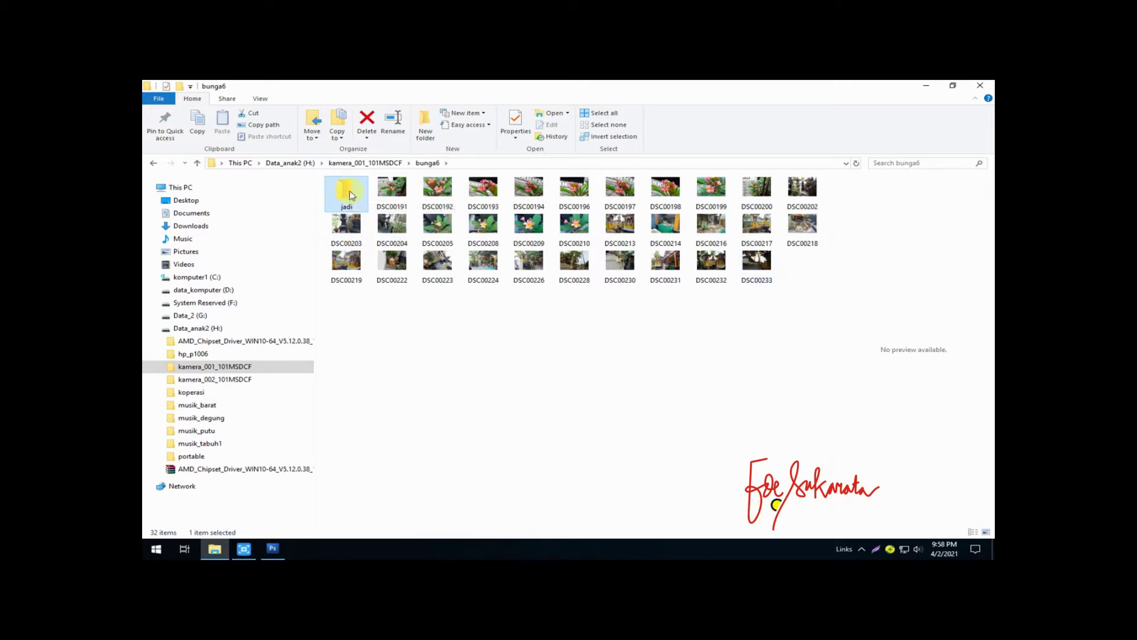
Step: Recheck jadi\JPEG, now holding 13 resized copies, and return to bunga6
{"action": "double_click", "coordinate": [349, 196]}
{"action": "left_click", "coordinate": [352, 197]}
{"action": "double_click", "coordinate": [350, 196]}
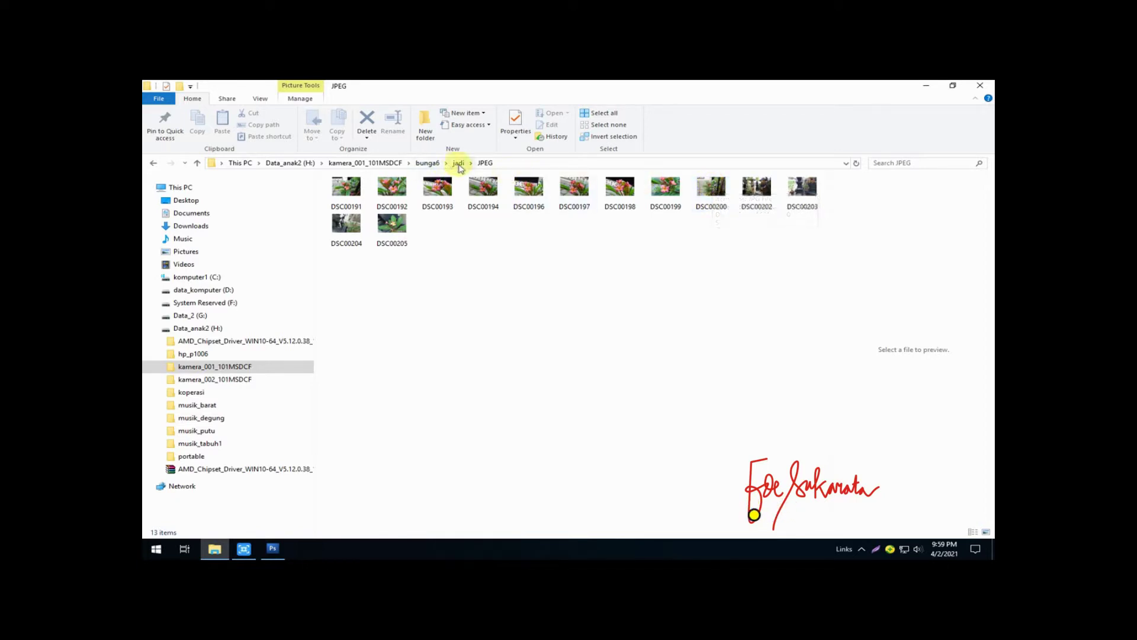
{"action": "left_click", "coordinate": [459, 163]}
{"action": "left_click", "coordinate": [428, 163]}
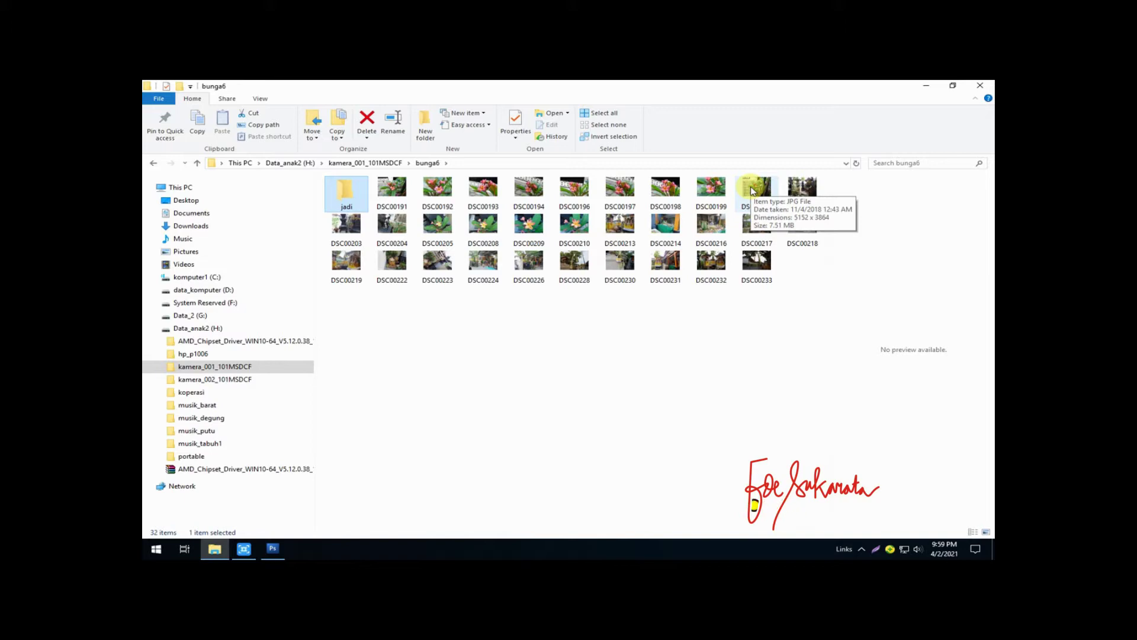
Step: Check Photoshop's empty workspace, then bring the bunga6 folder window back
{"action": "left_click", "coordinate": [929, 87]}
{"action": "mouse_move", "coordinate": [272, 549]}
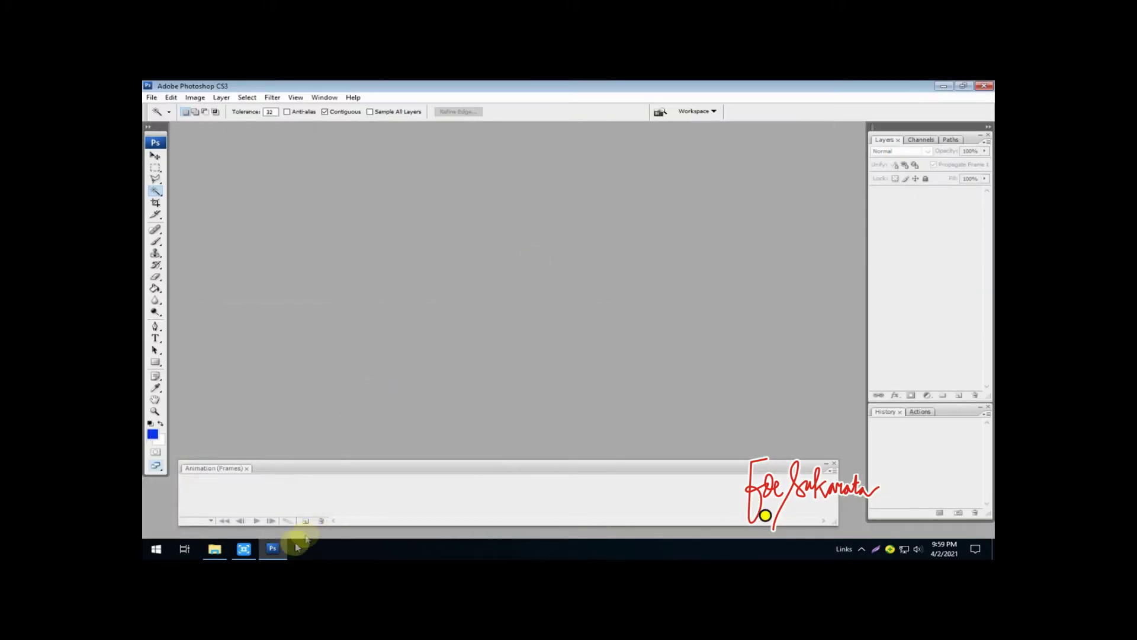
{"action": "left_click", "coordinate": [276, 546]}
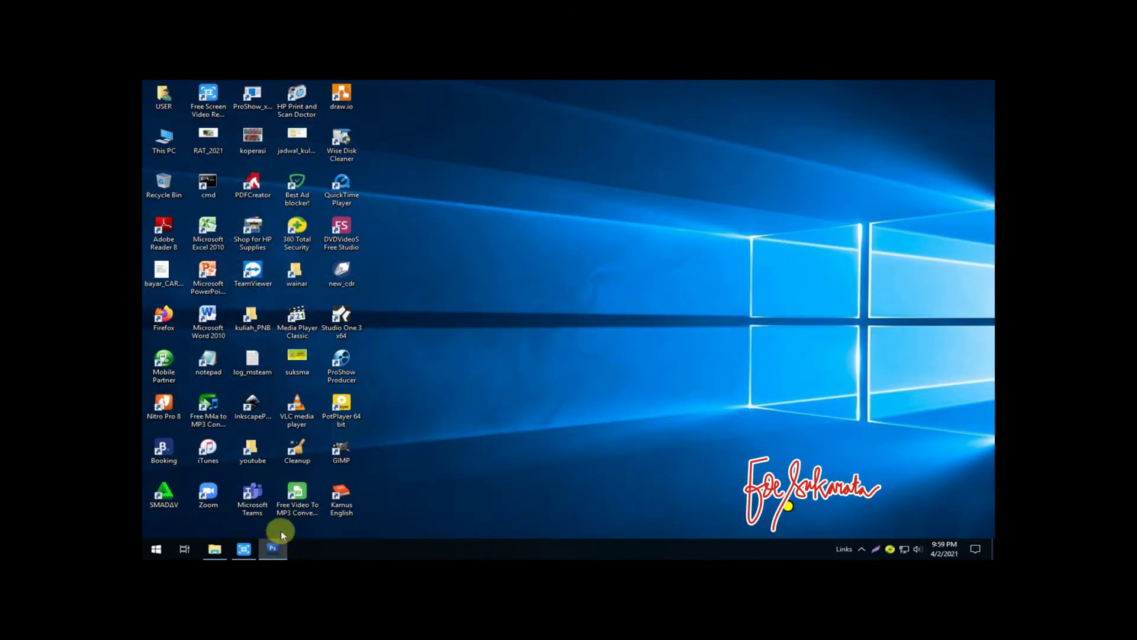
{"action": "left_click", "coordinate": [274, 546]}
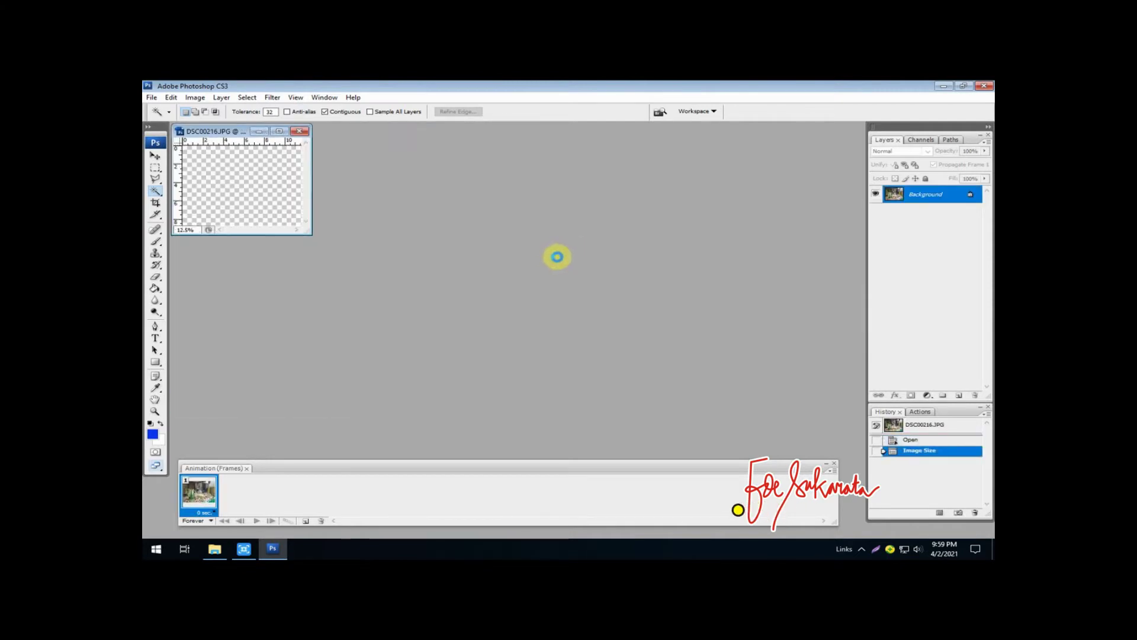
{"action": "left_click", "coordinate": [215, 552]}
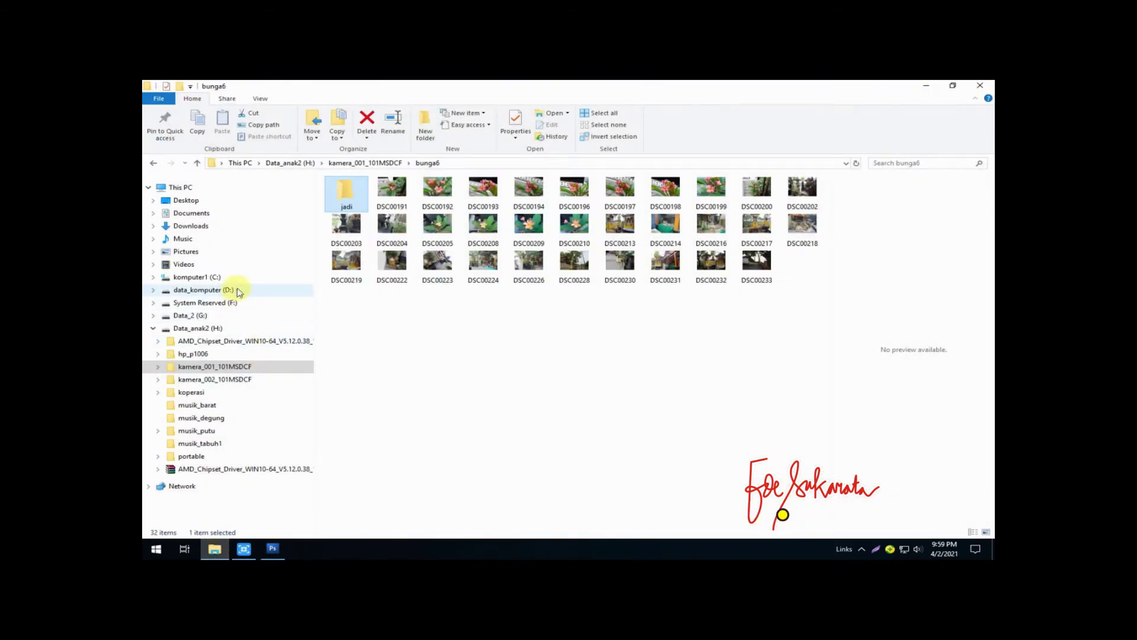
Step: Browse Data_2 (G:), musik_barat and Data_anak2 (H:), then minimize Explorer to show Photoshop
{"action": "left_click", "coordinate": [228, 315]}
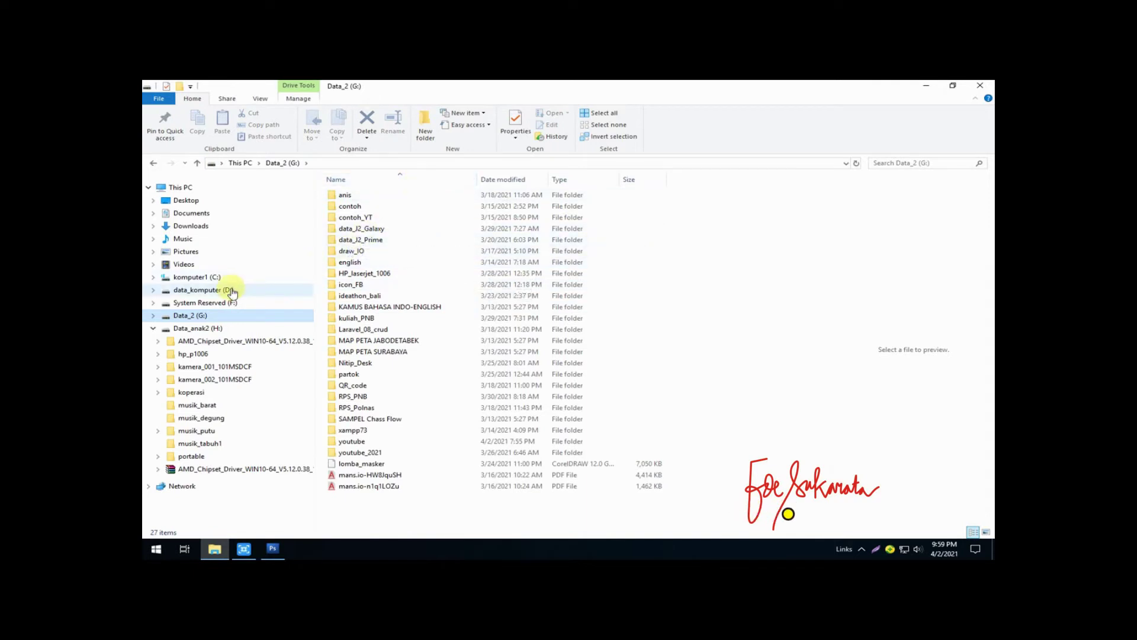
{"action": "left_click", "coordinate": [201, 405]}
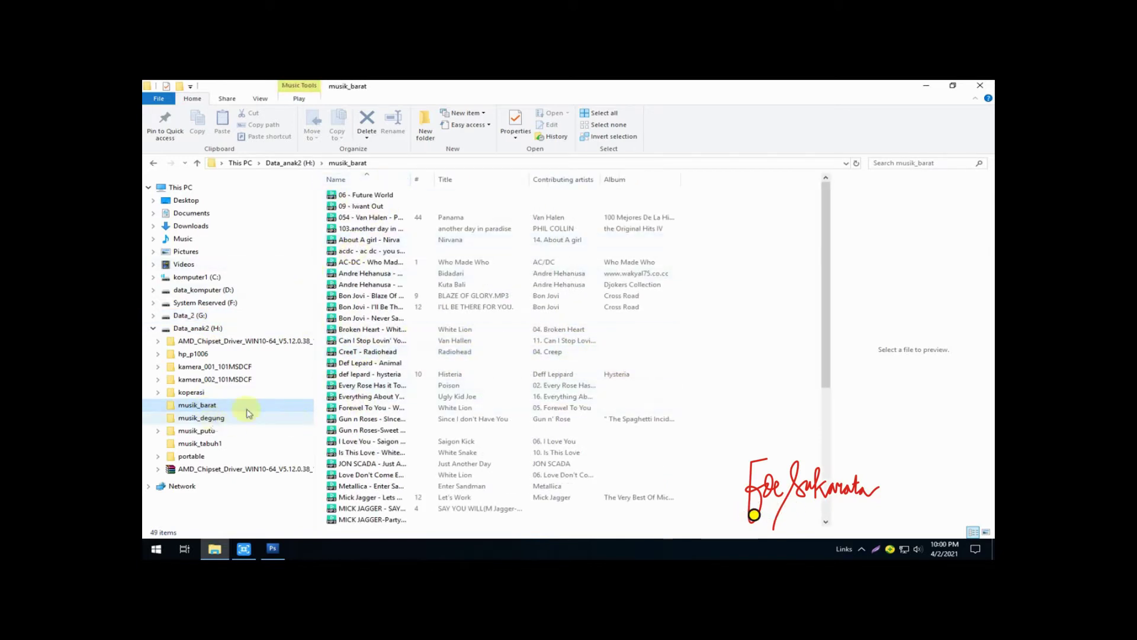
{"action": "left_click", "coordinate": [198, 327]}
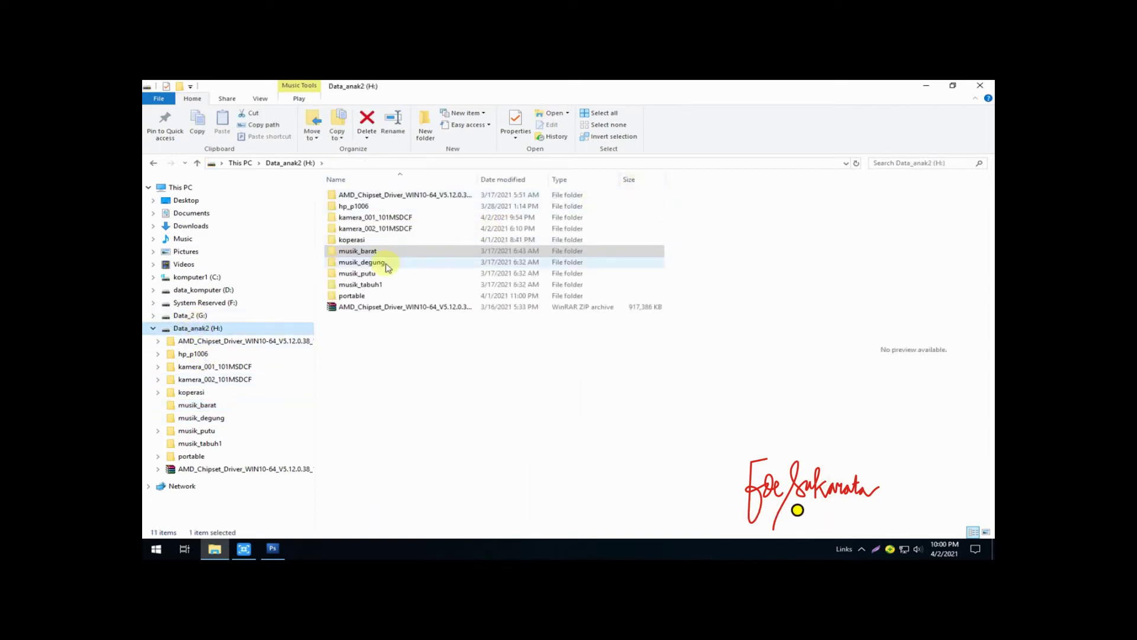
{"action": "left_click", "coordinate": [927, 88]}
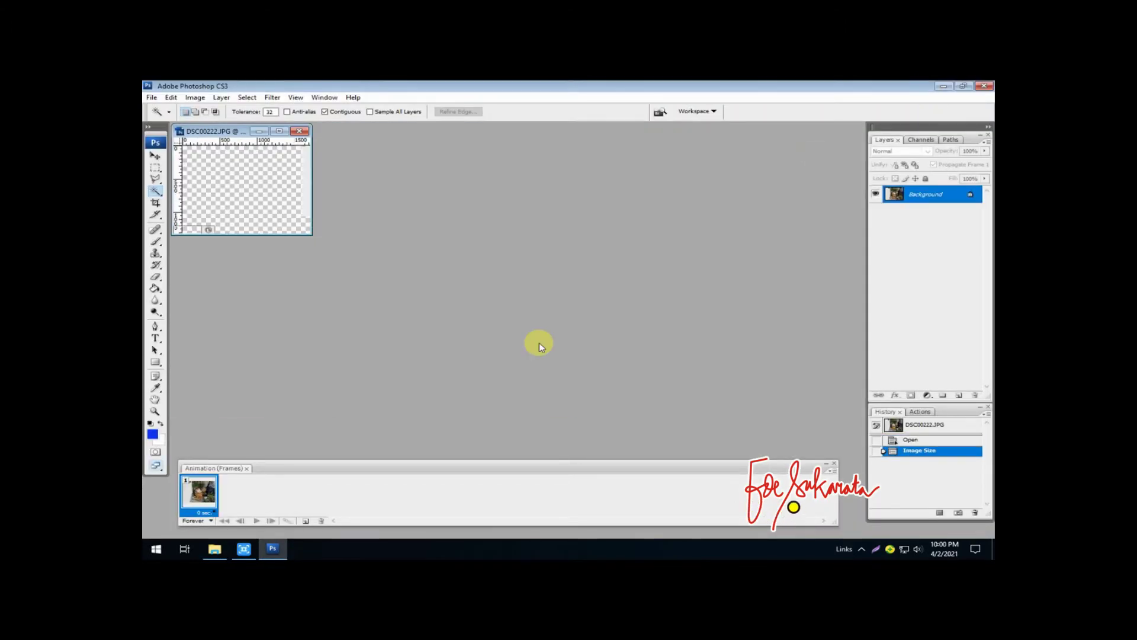
{"action": "key", "text": "ctrl+z"}
Step: Recheck the 25 resized photos in bunga6\jadi\JPEG, return to bunga6, then go back to Photoshop
{"action": "key", "text": "ctrl+w"}
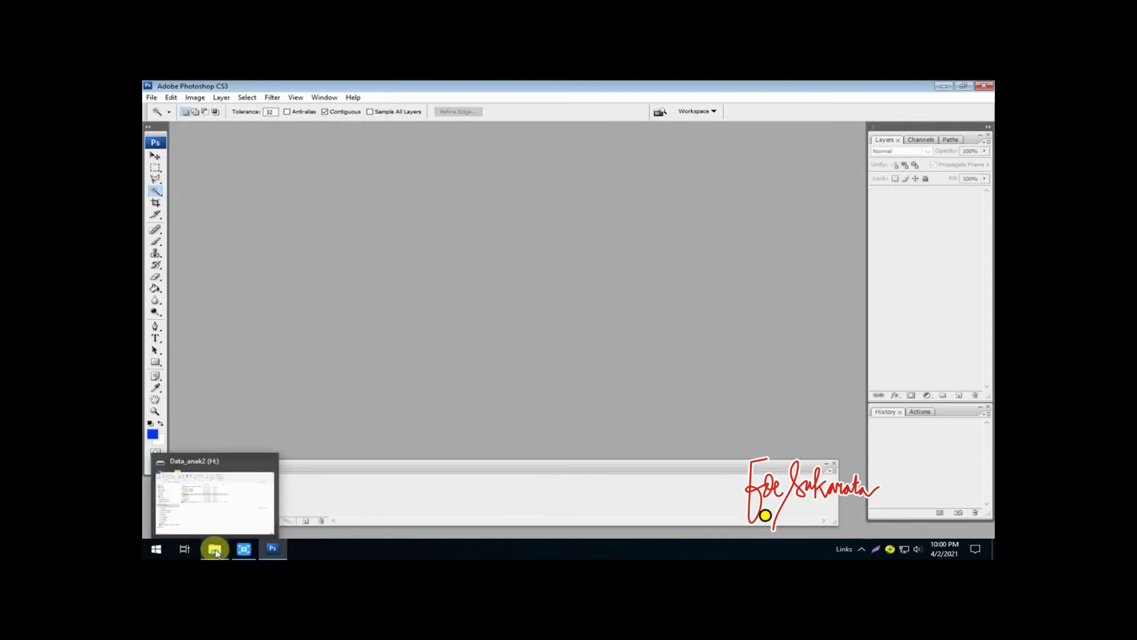
{"action": "left_click", "coordinate": [215, 550]}
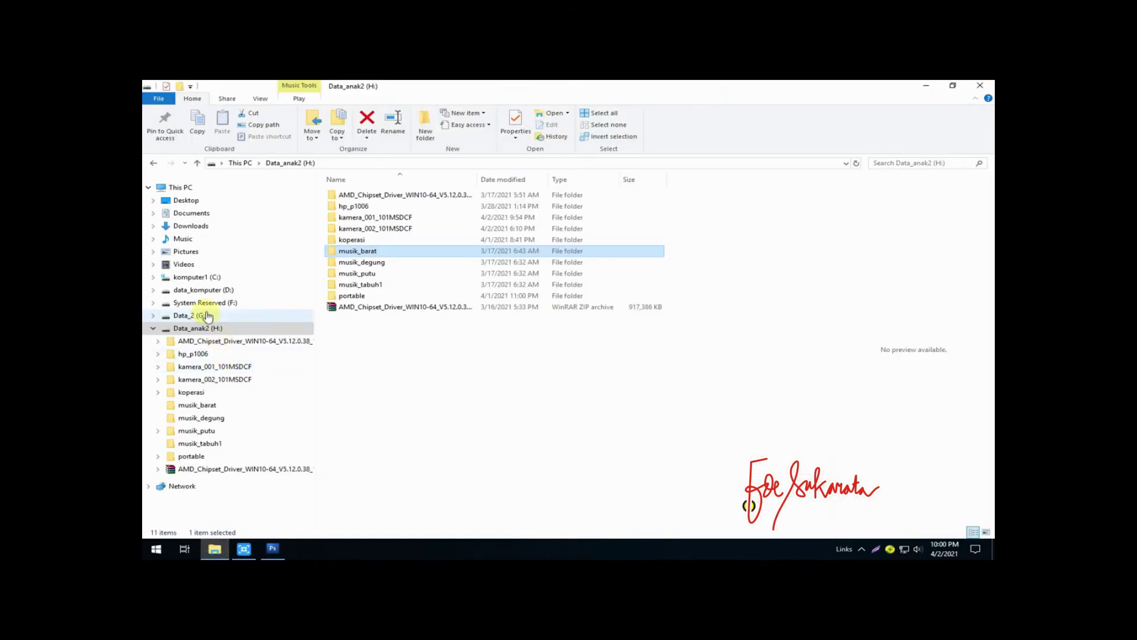
{"action": "left_click", "coordinate": [236, 367]}
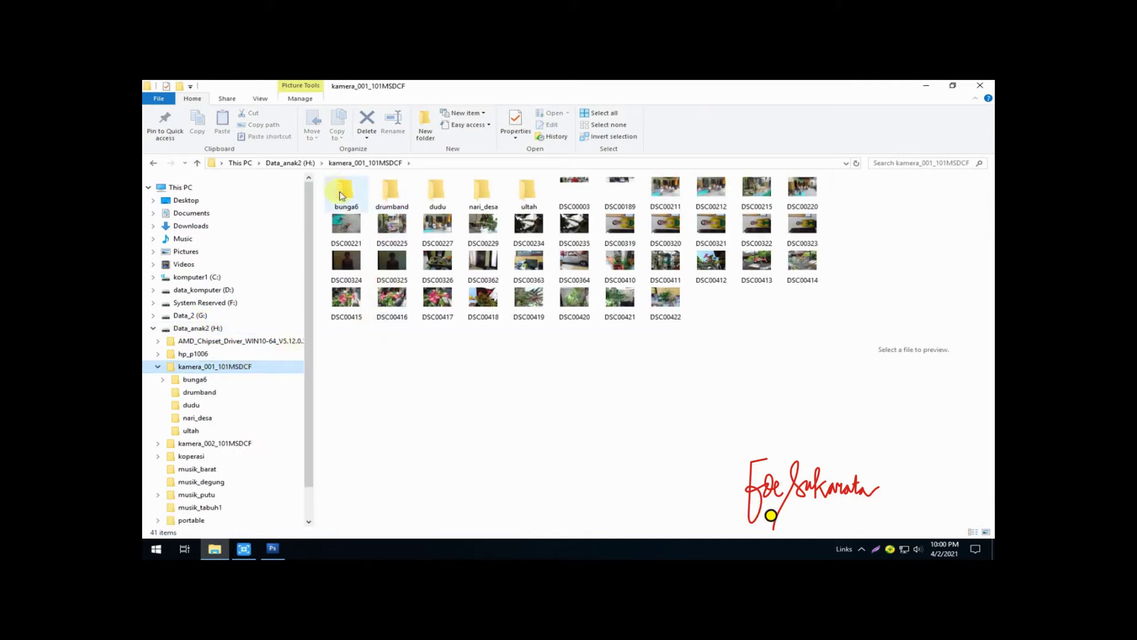
{"action": "double_click", "coordinate": [342, 194]}
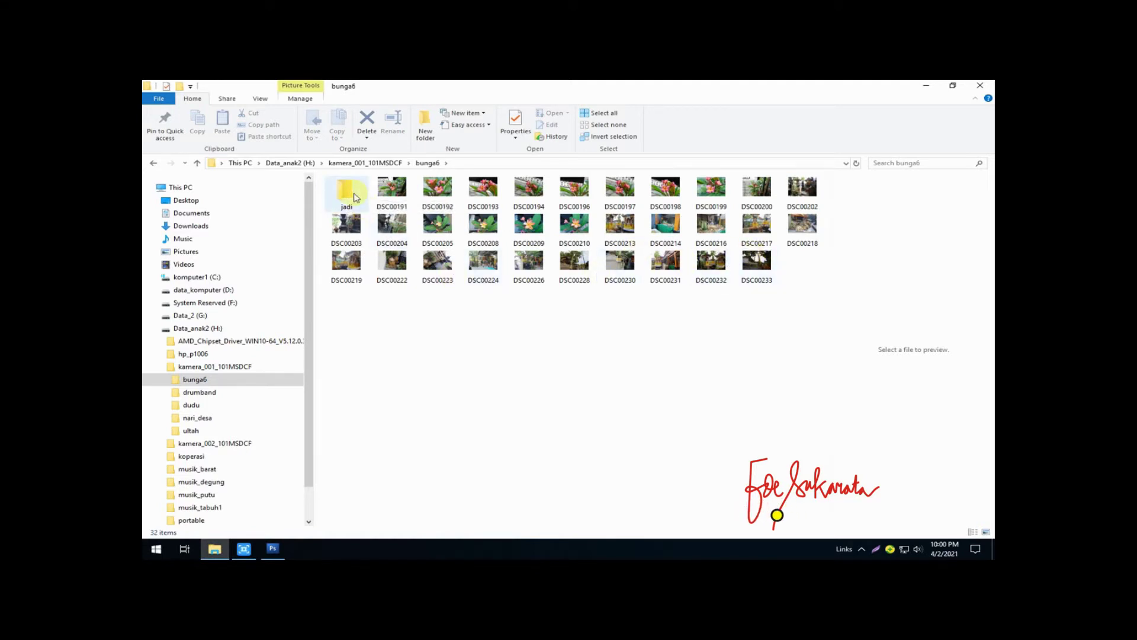
{"action": "double_click", "coordinate": [354, 195]}
{"action": "double_click", "coordinate": [340, 197]}
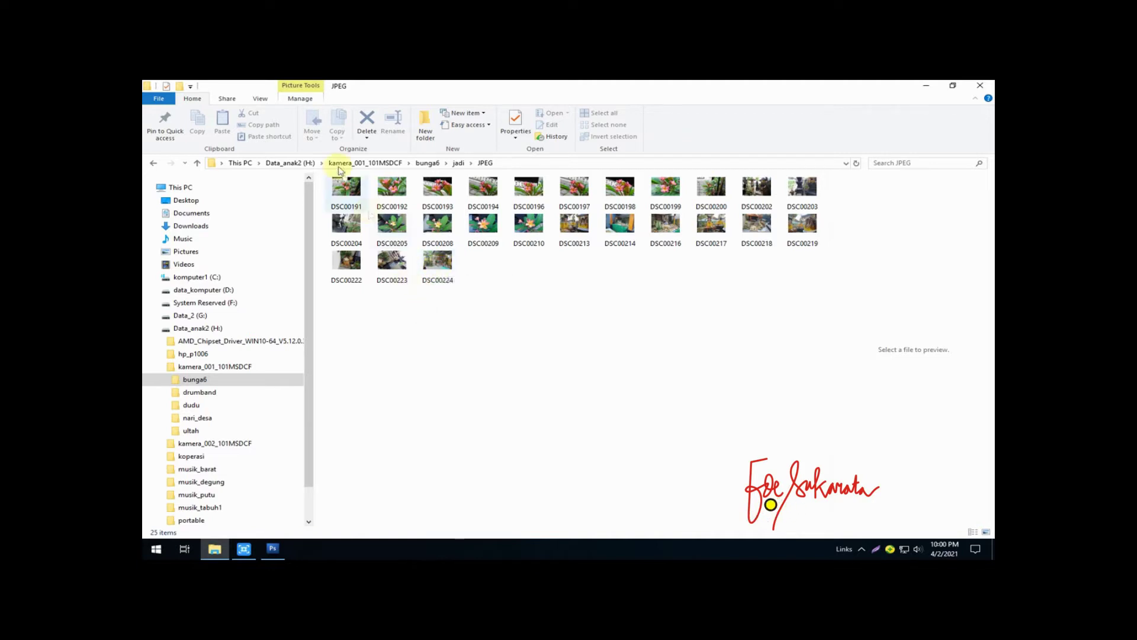
{"action": "left_click", "coordinate": [422, 165]}
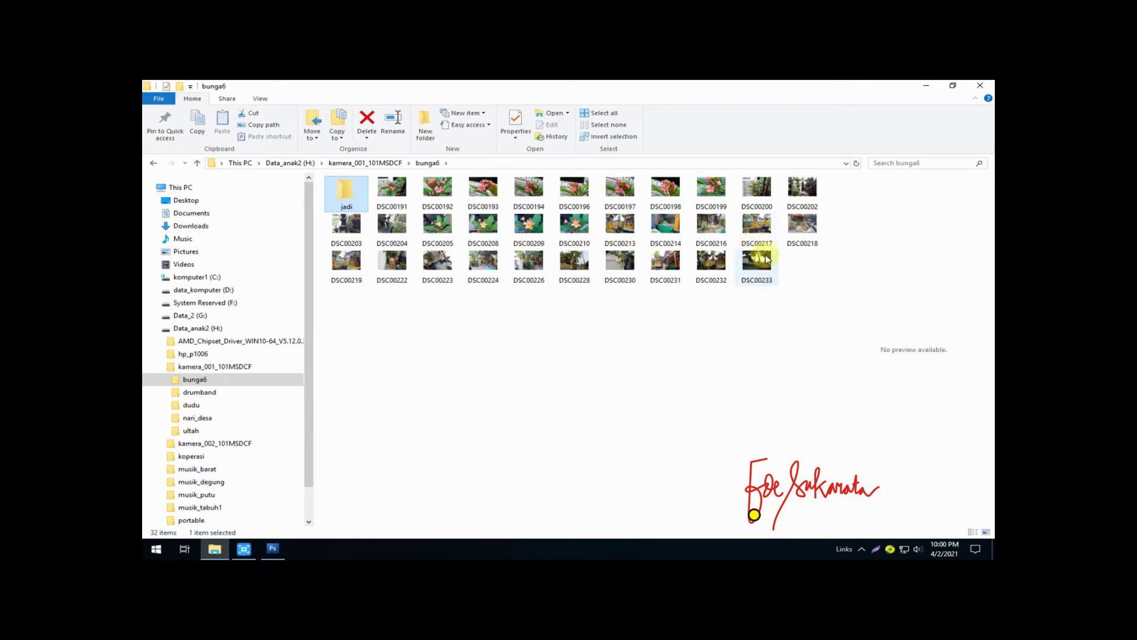
{"action": "left_click", "coordinate": [273, 550]}
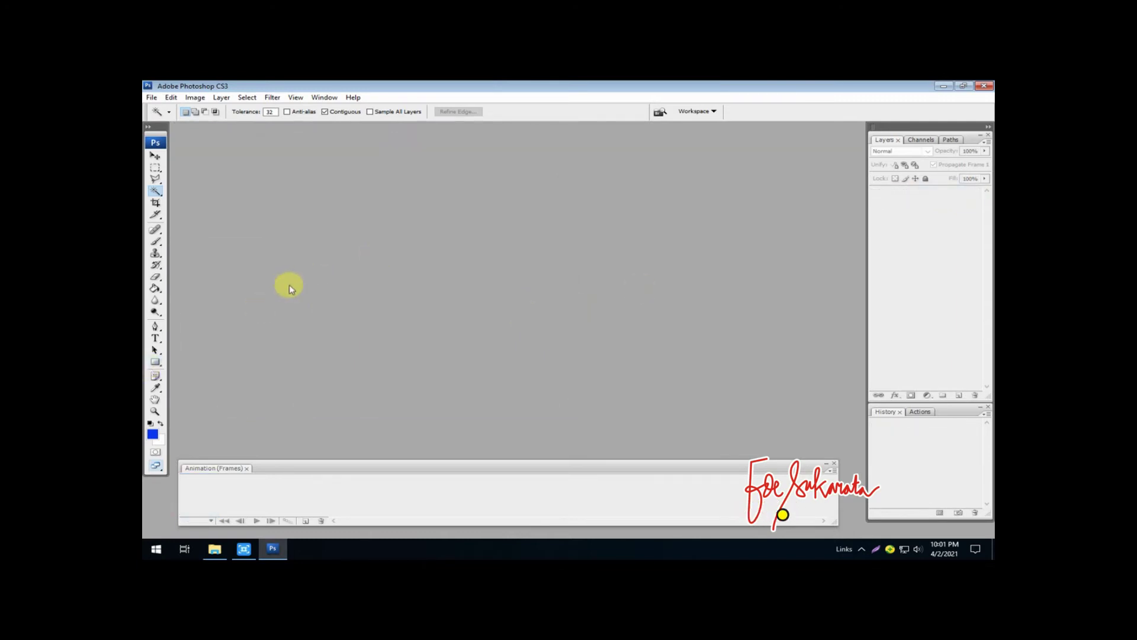
Step: Bring up Photoshop's File > Automate commands, including Contact Sheet II
{"action": "left_click", "coordinate": [152, 98]}
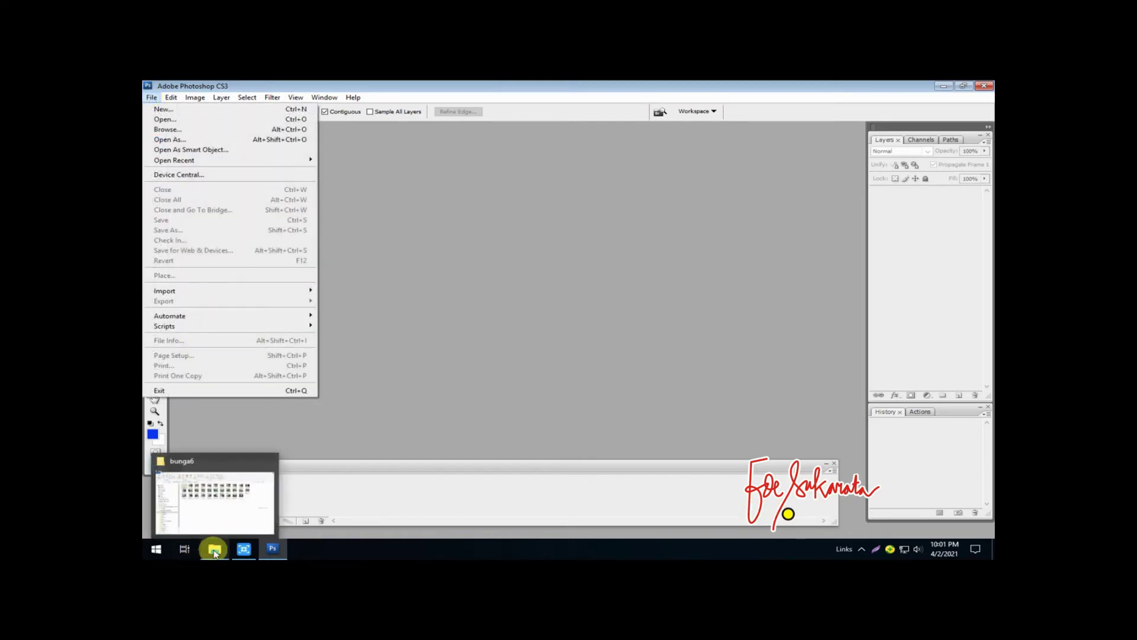
{"action": "left_click", "coordinate": [215, 551]}
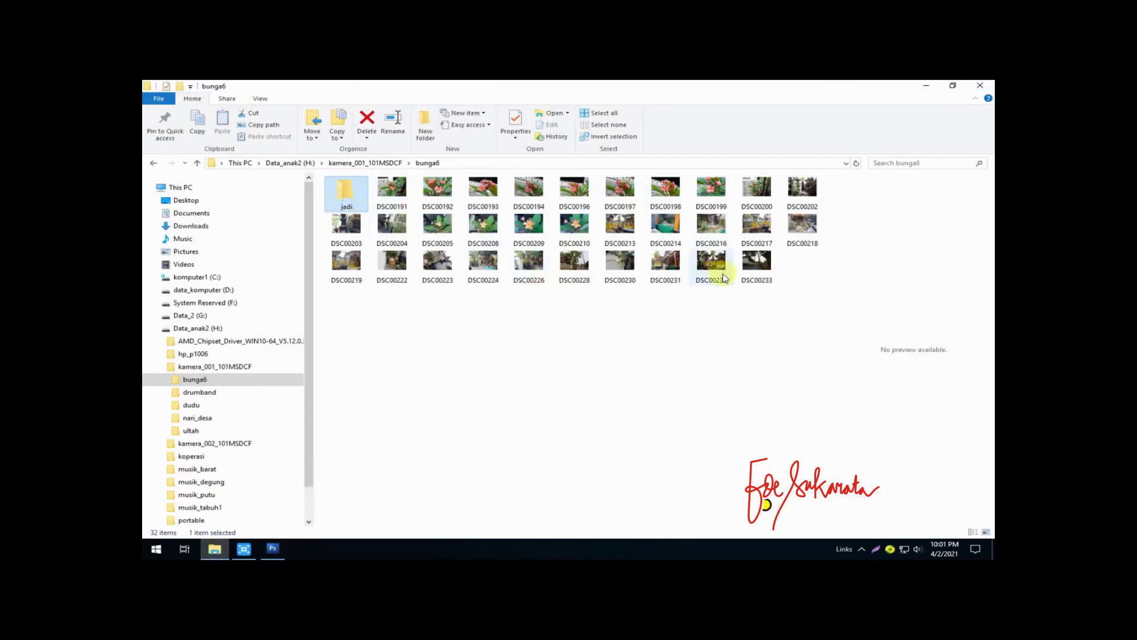
{"action": "left_click", "coordinate": [273, 549]}
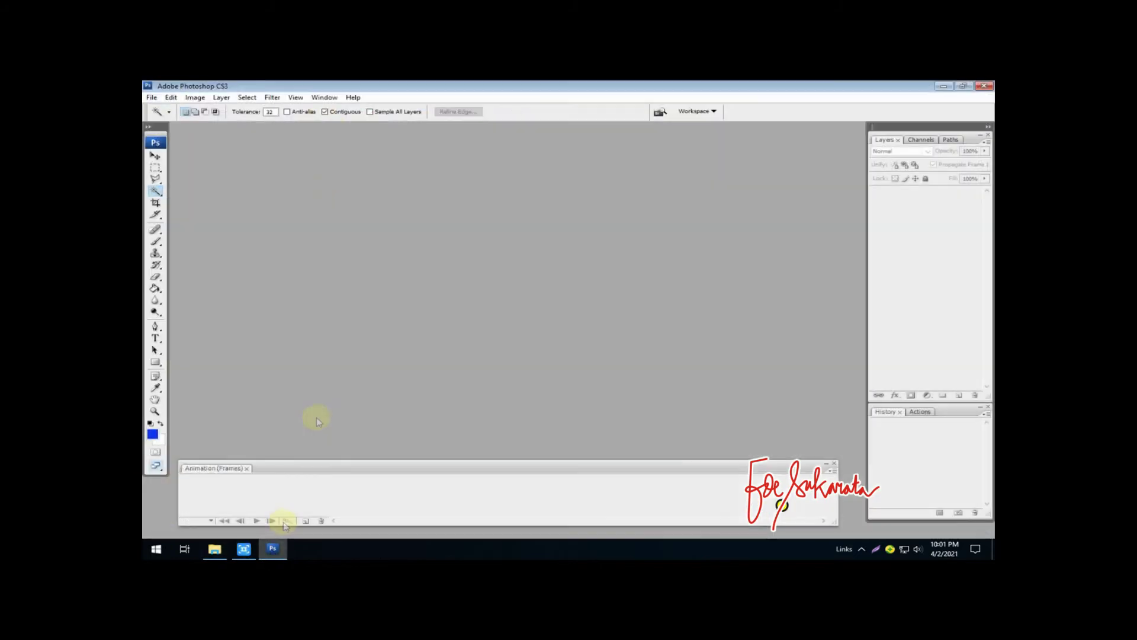
{"action": "left_click", "coordinate": [152, 99]}
{"action": "mouse_move", "coordinate": [170, 315]}
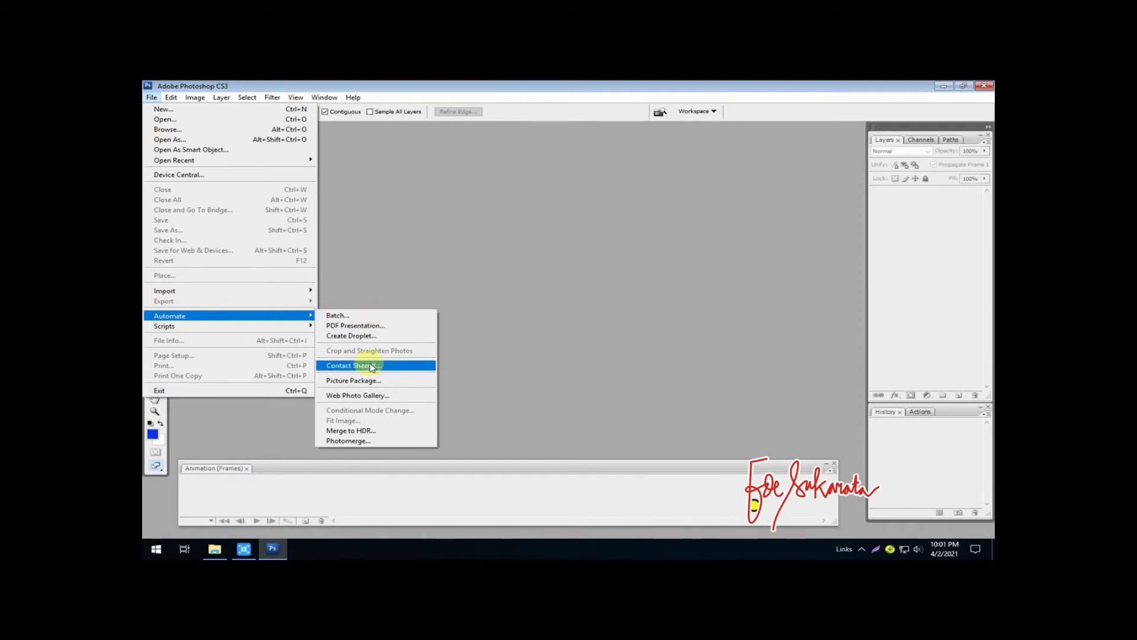
Step: Start Contact Sheet II using H:\kamera_001_101MSDCF\bunga6\jadi\JPEG as the source folder, 4×5 layout
{"action": "left_click", "coordinate": [371, 366]}
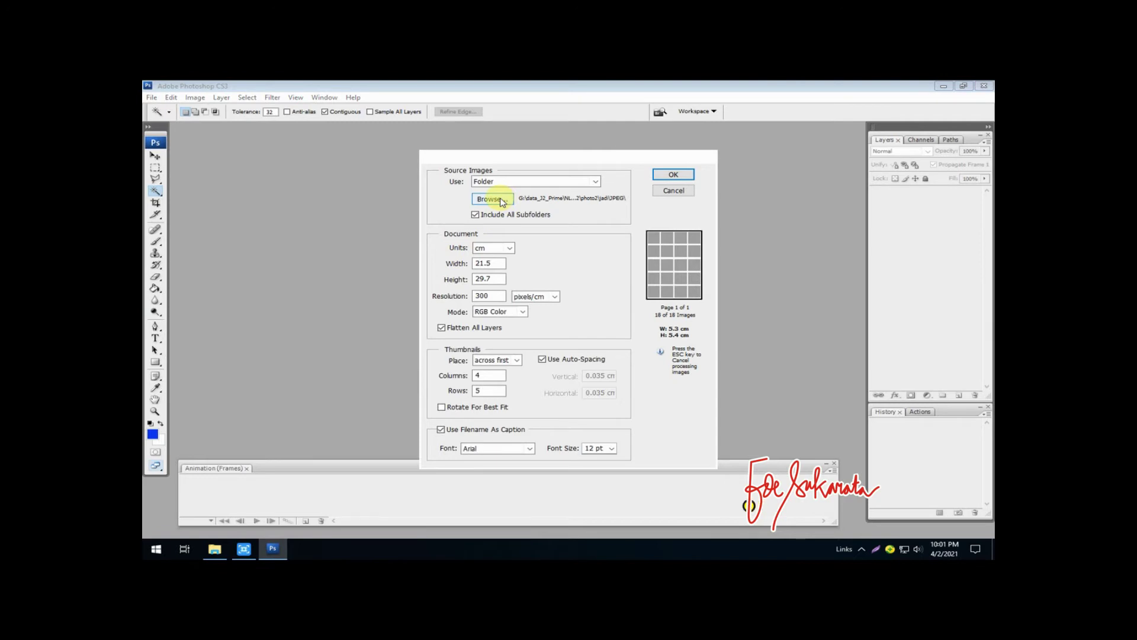
{"action": "left_click", "coordinate": [502, 202]}
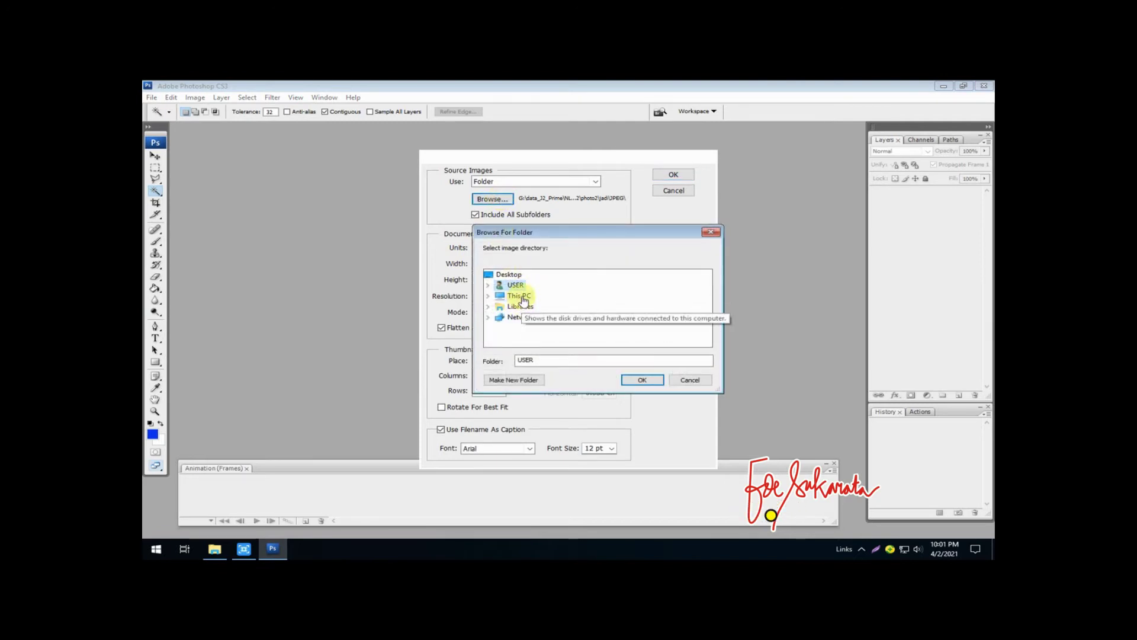
{"action": "double_click", "coordinate": [523, 299]}
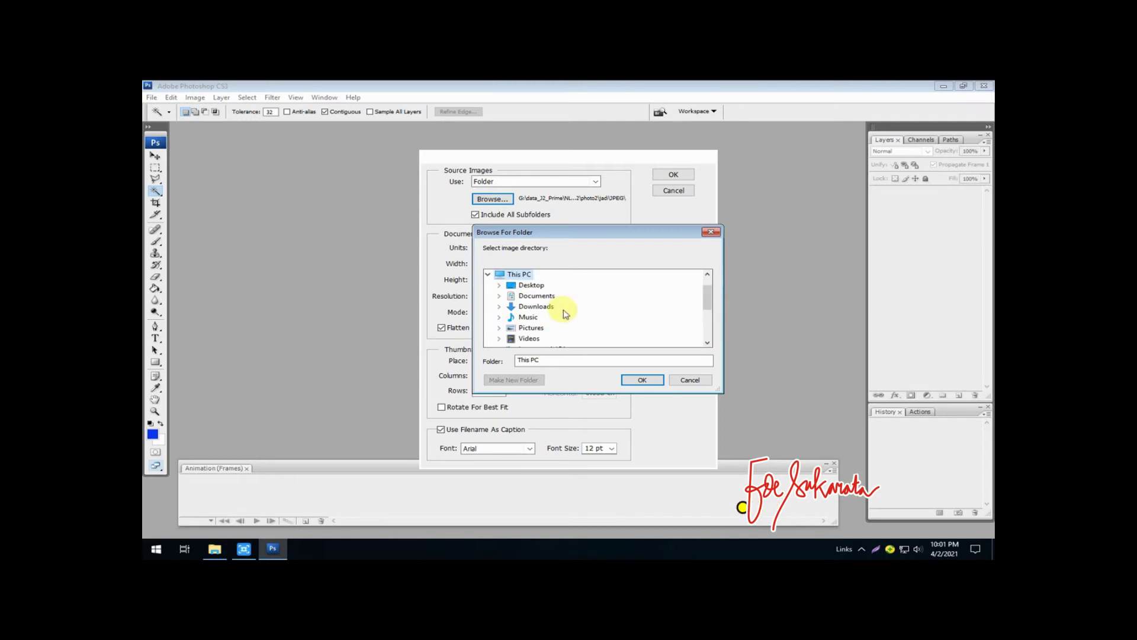
{"action": "scroll", "coordinate": [566, 313], "scroll_direction": "down", "scroll_amount": 3}
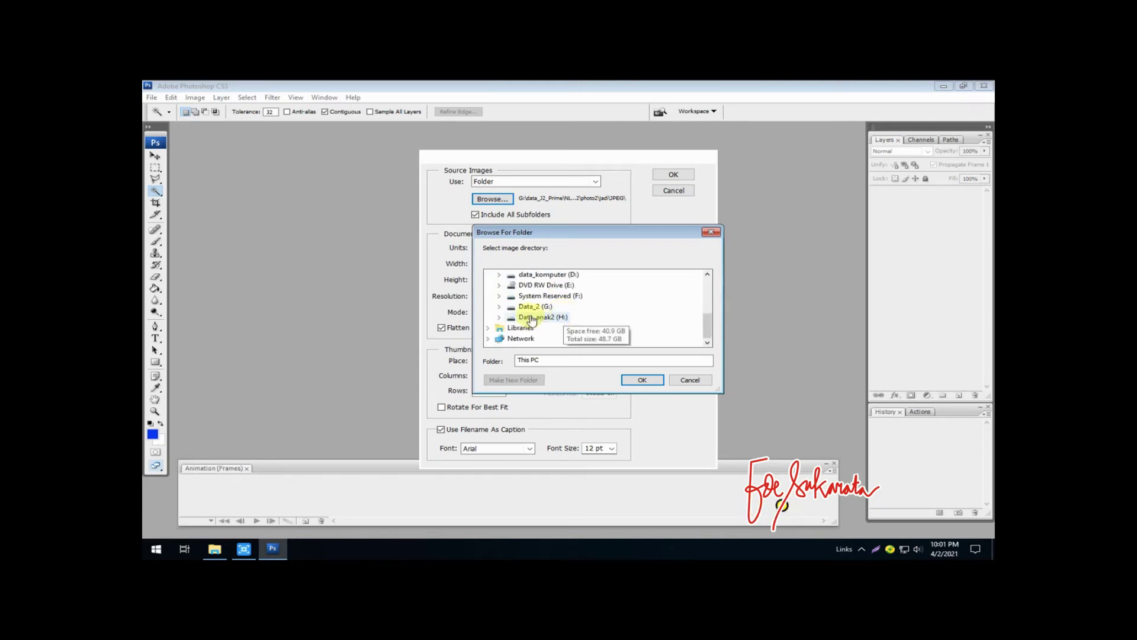
{"action": "double_click", "coordinate": [543, 317]}
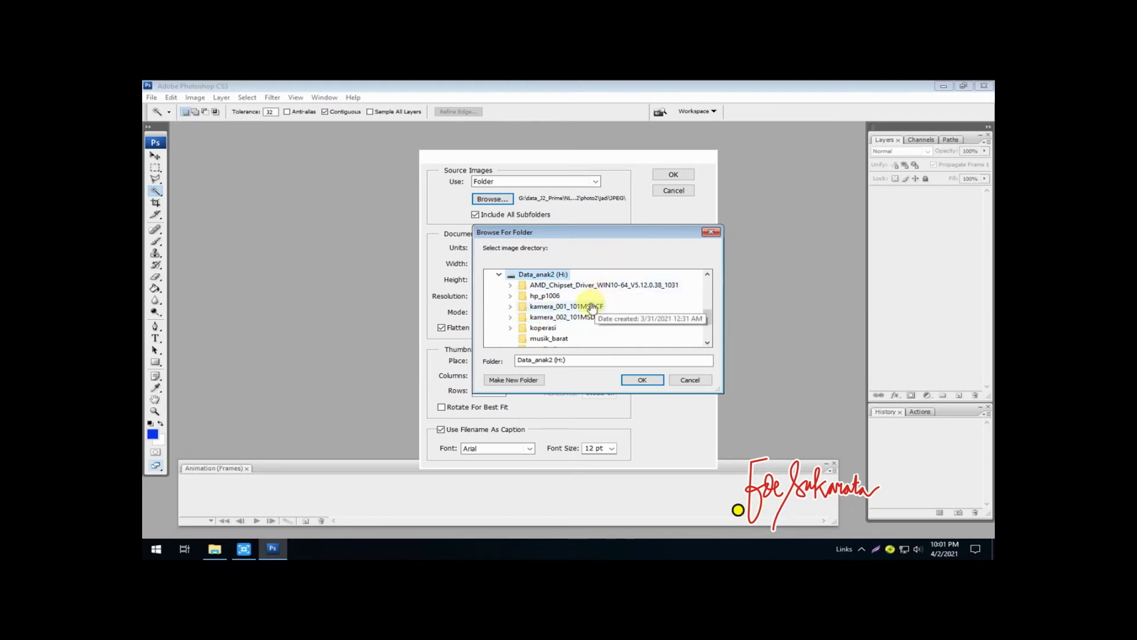
{"action": "double_click", "coordinate": [591, 307]}
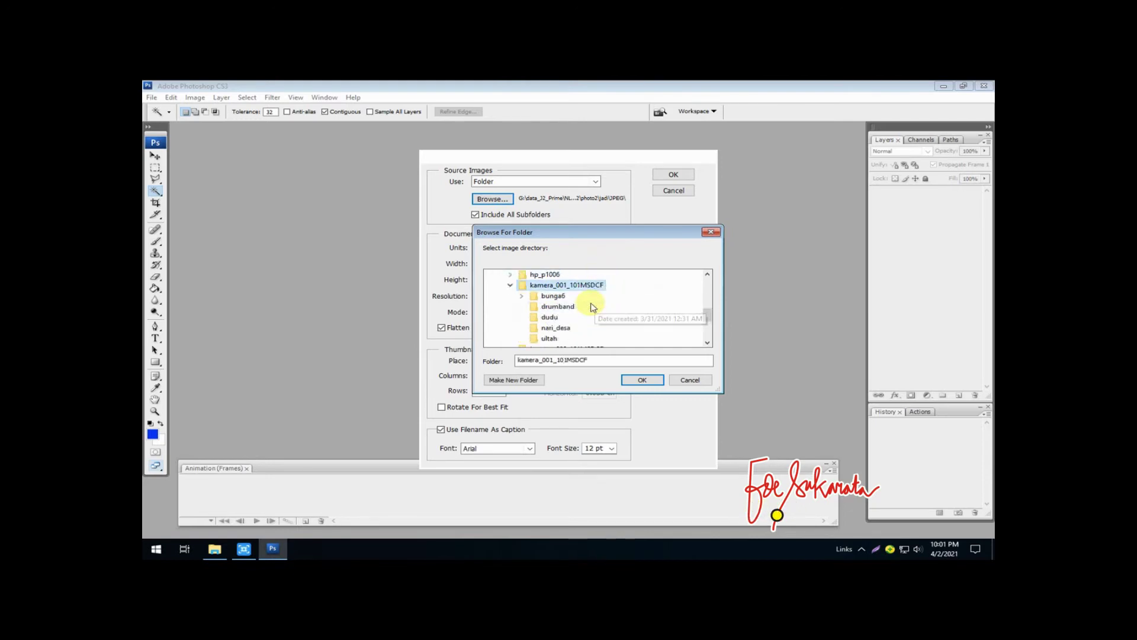
{"action": "double_click", "coordinate": [554, 297]}
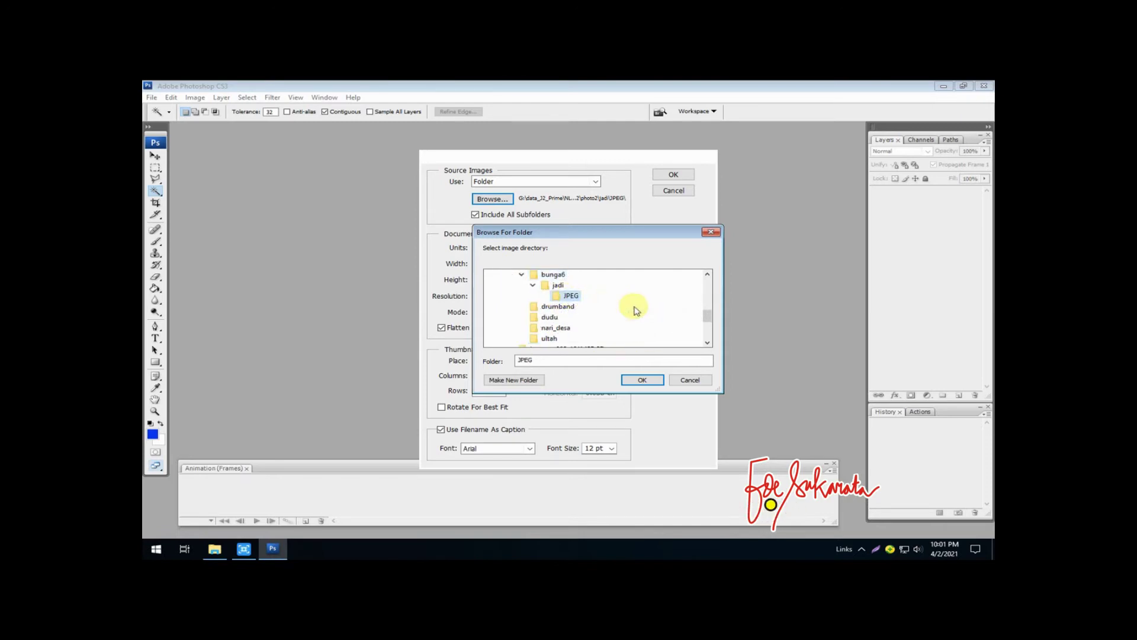
{"action": "left_click", "coordinate": [638, 379]}
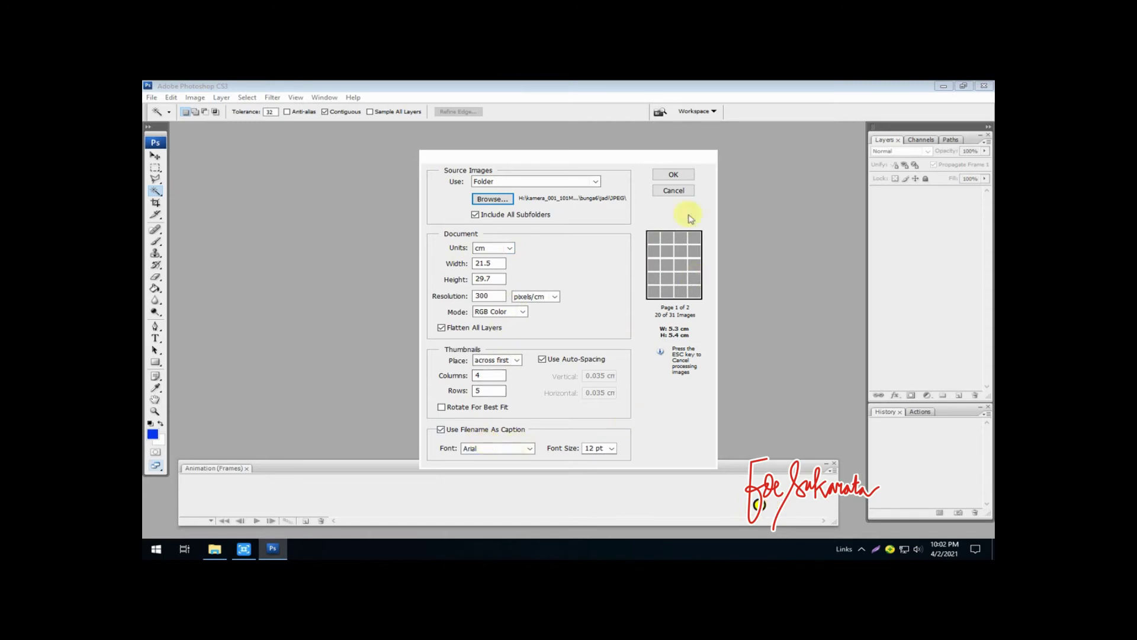
Step: Generate the contact sheets and check the resized JPEGs in bunga6\jadi\JPEG
{"action": "left_click", "coordinate": [675, 175]}
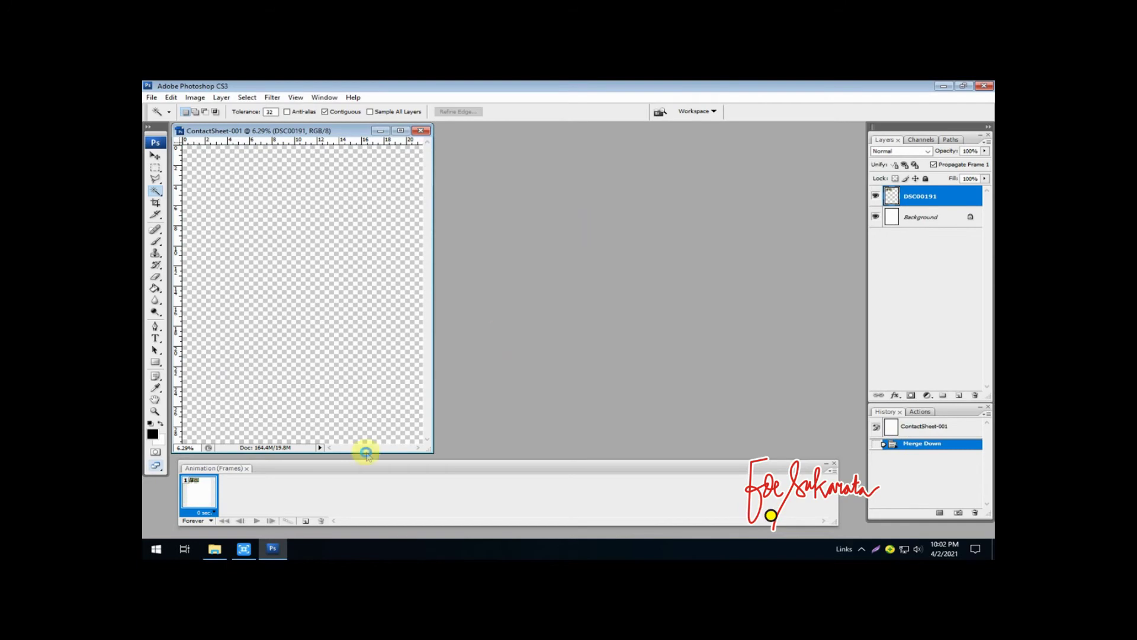
{"action": "left_click", "coordinate": [214, 549]}
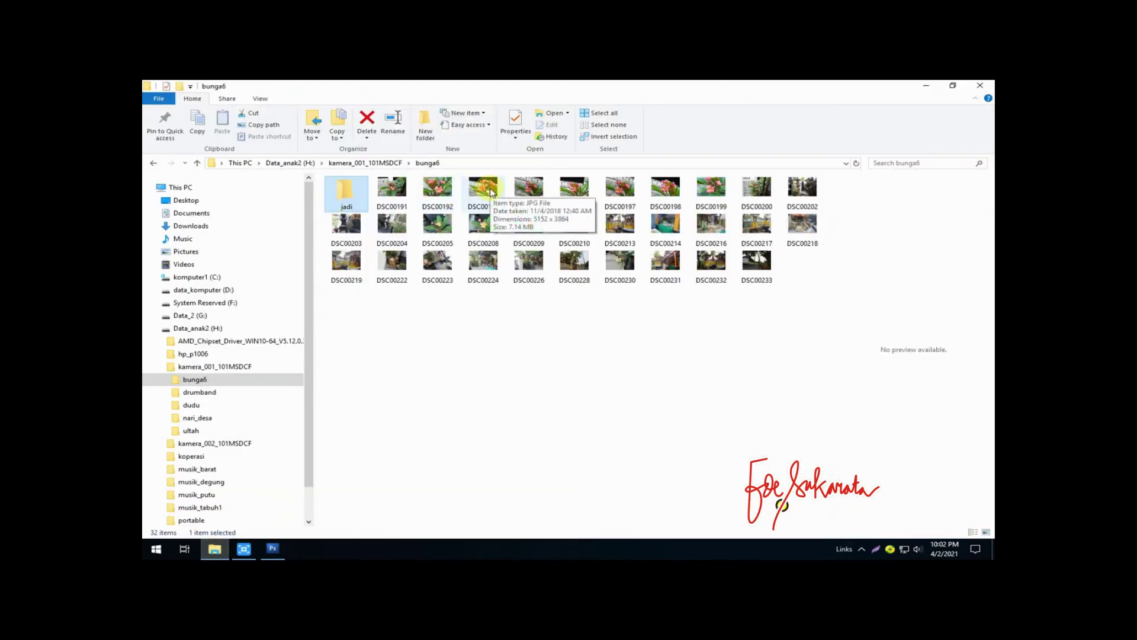
{"action": "double_click", "coordinate": [346, 192]}
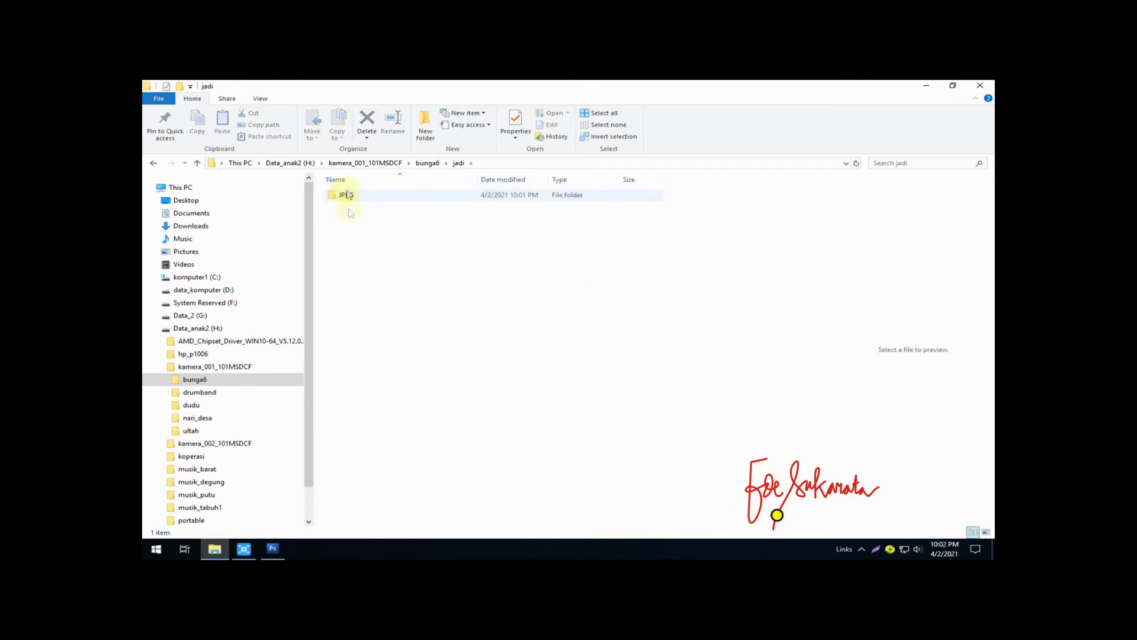
{"action": "double_click", "coordinate": [355, 197]}
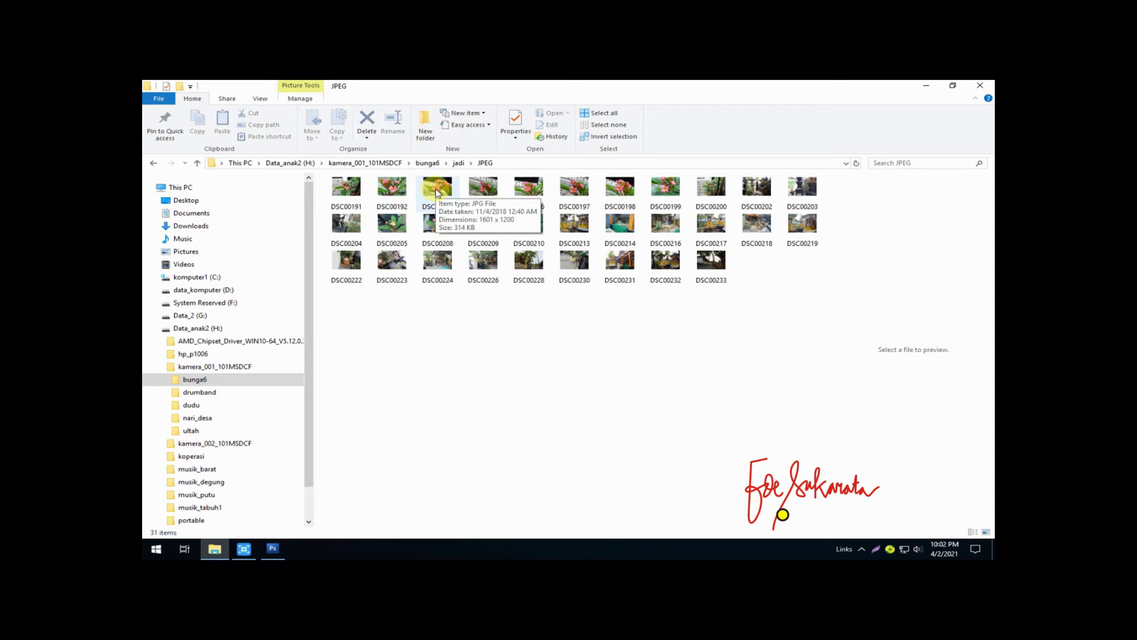
{"action": "left_click", "coordinate": [273, 549]}
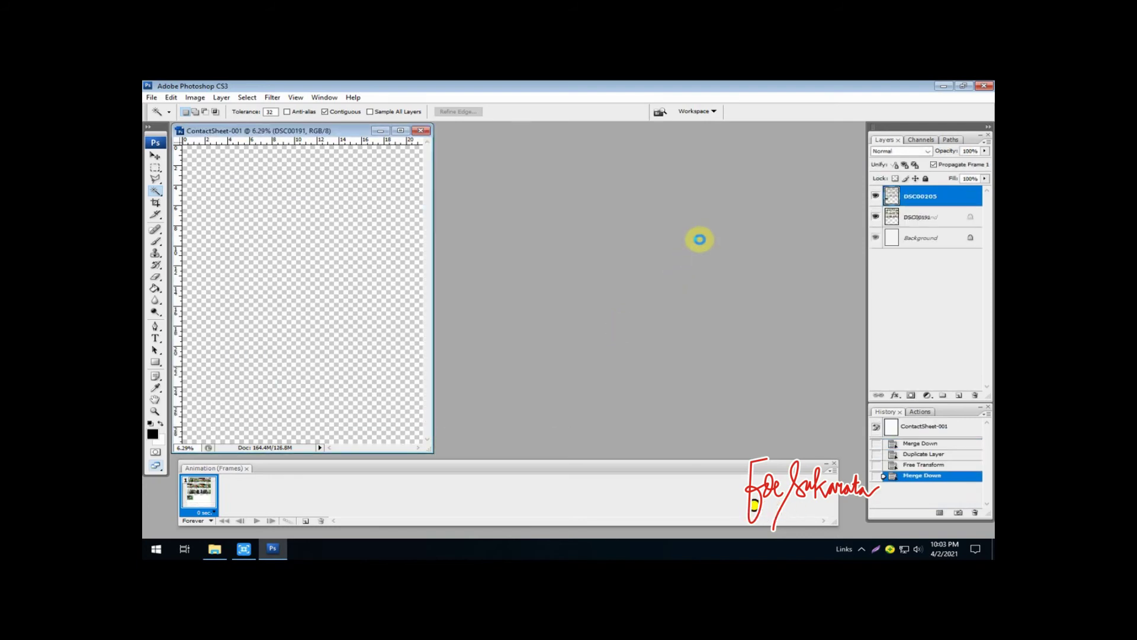
Step: Check File Explorer and Photoshop while ContactSheet-002 is being filled
{"action": "left_click", "coordinate": [214, 549]}
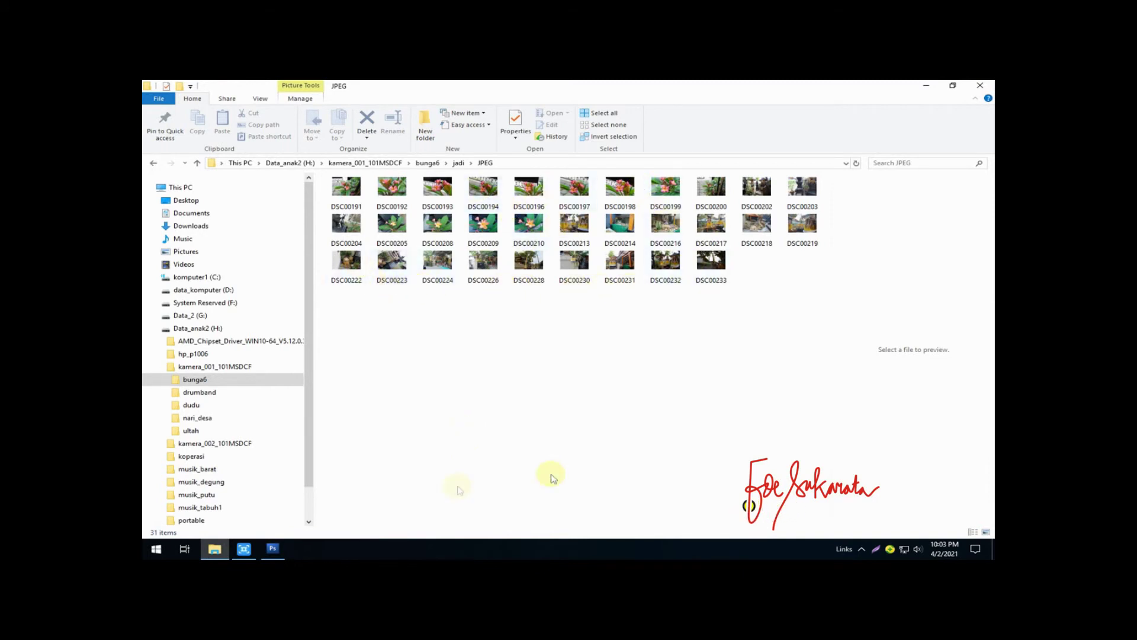
{"action": "left_click", "coordinate": [272, 550]}
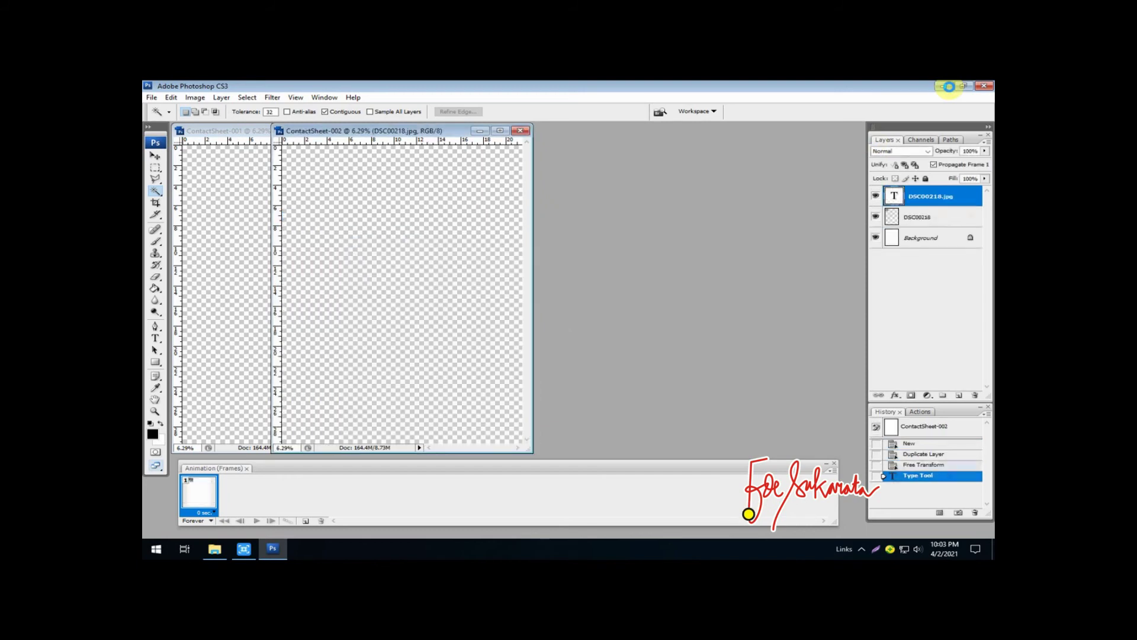
{"action": "left_click", "coordinate": [215, 549]}
Step: Launch Kamus English from the Desktop and look up the Indonesian word sekaligus
{"action": "left_click", "coordinate": [186, 200]}
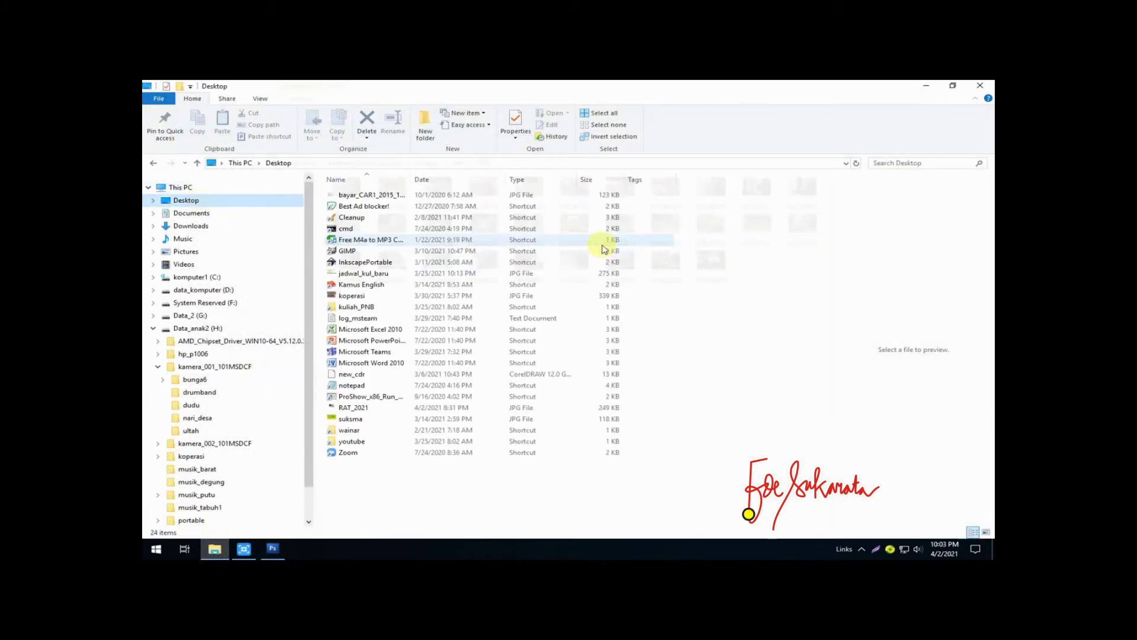
{"action": "double_click", "coordinate": [379, 288]}
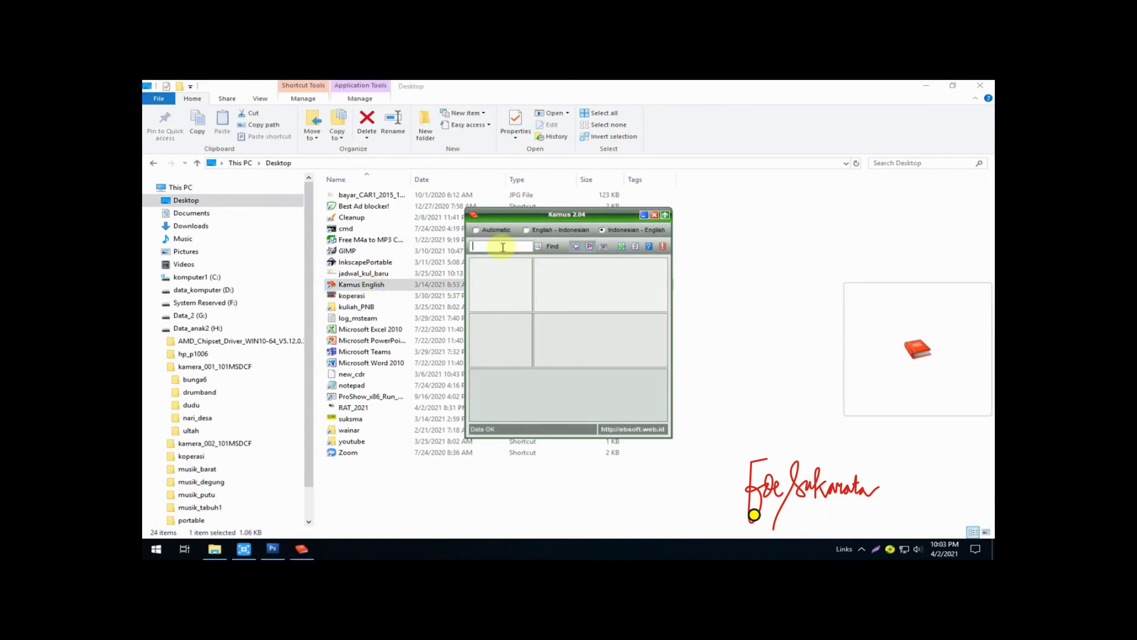
{"action": "type", "text": "sekaligus"}
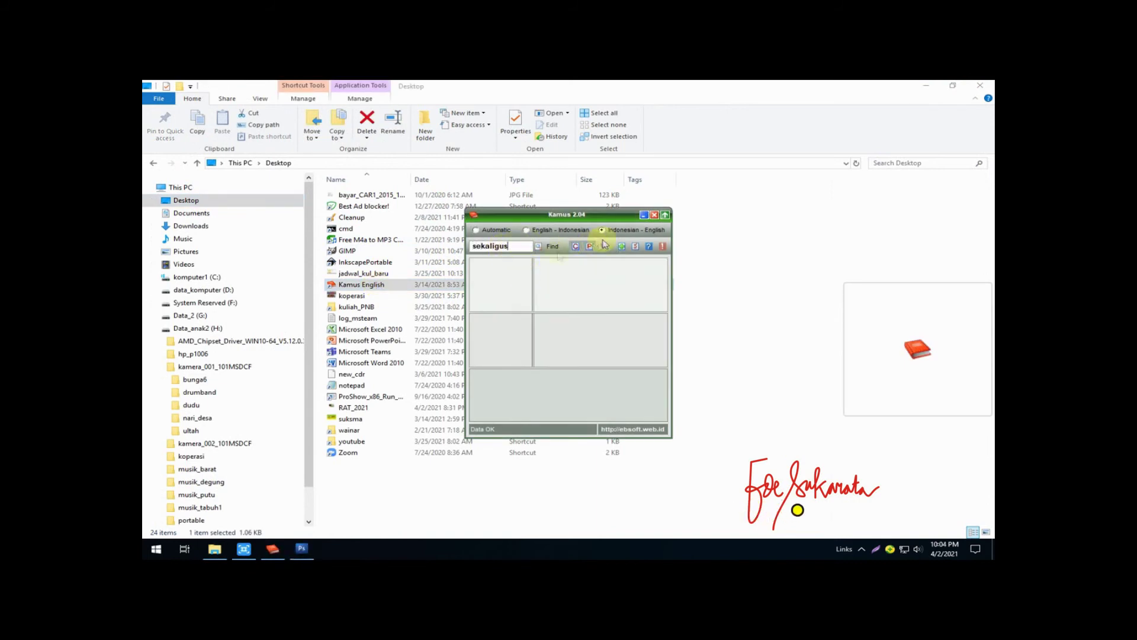
{"action": "left_click", "coordinate": [549, 247]}
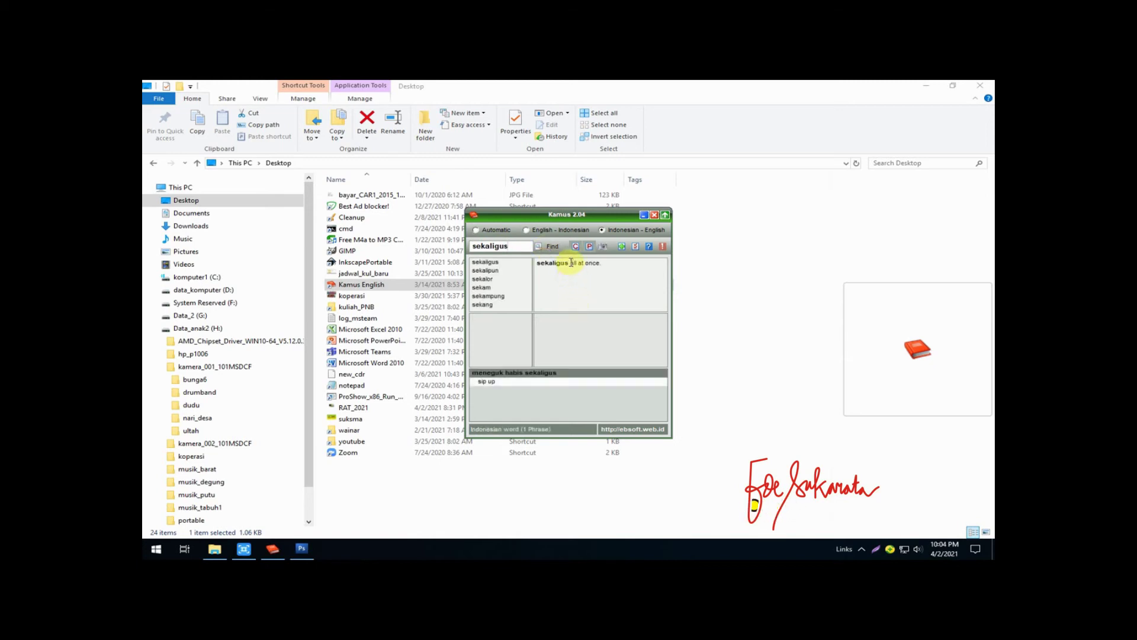
{"action": "left_click_drag", "start_coordinate": [570, 263], "coordinate": [600, 265]}
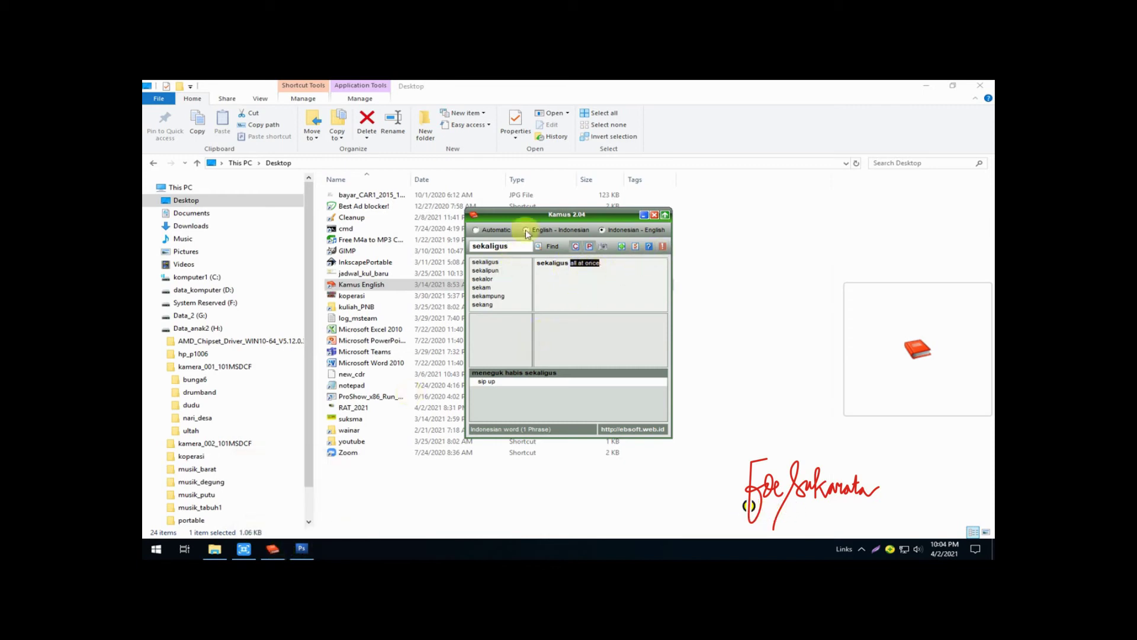
Step: Replace the search word and look up the Indonesian word gambar
{"action": "left_click", "coordinate": [511, 248]}
{"action": "left_click_drag", "start_coordinate": [512, 246], "coordinate": [454, 249]}
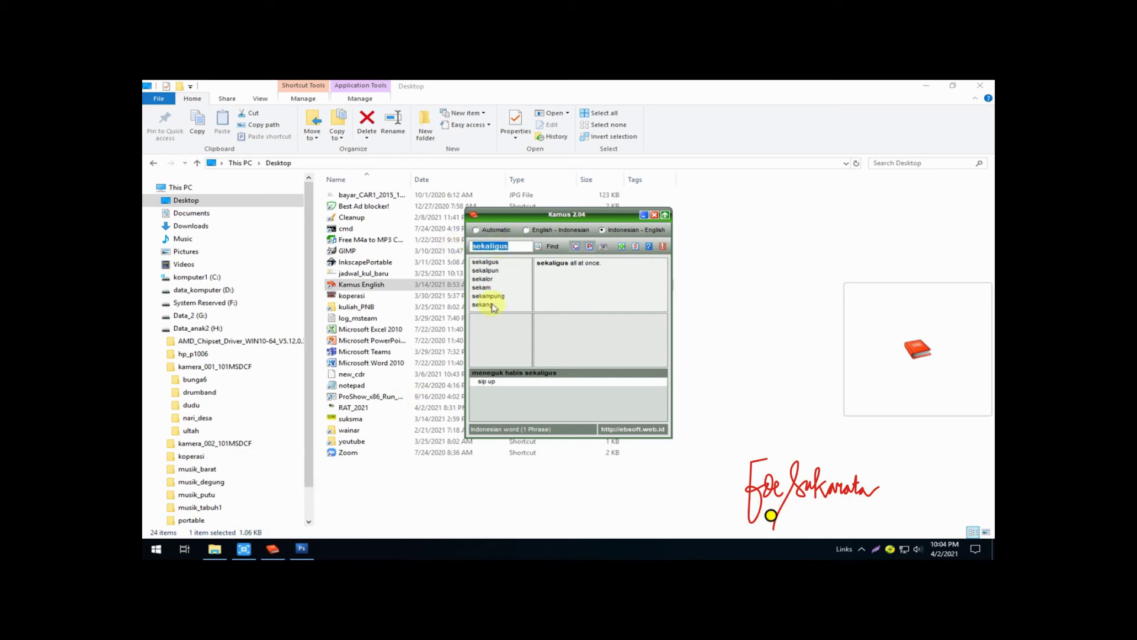
{"action": "type", "text": "gambar"}
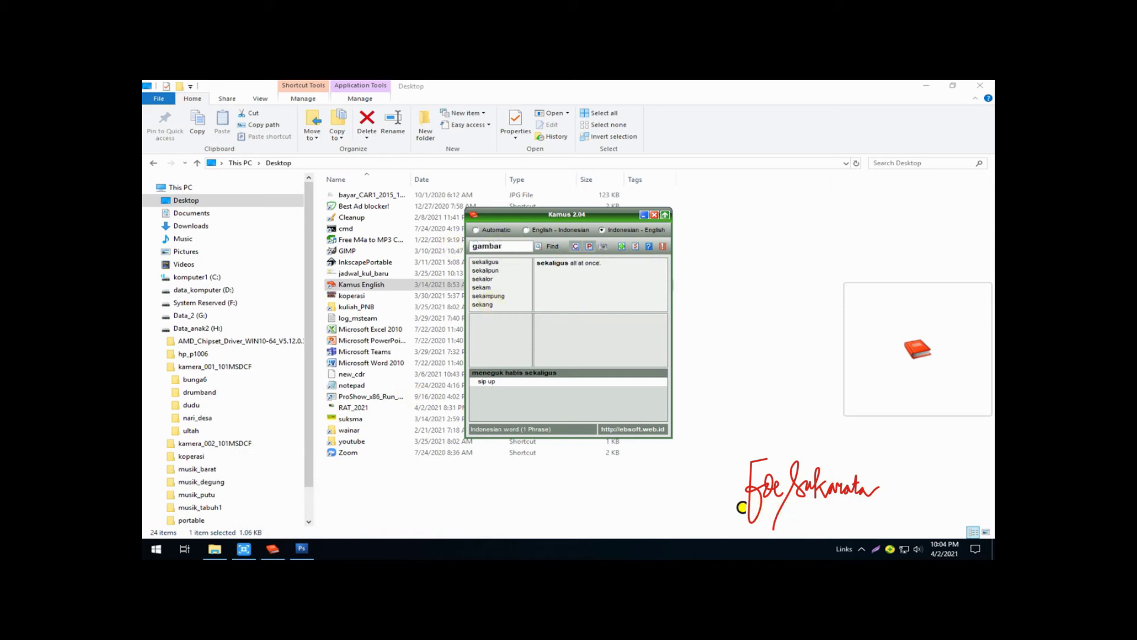
{"action": "left_click", "coordinate": [548, 246]}
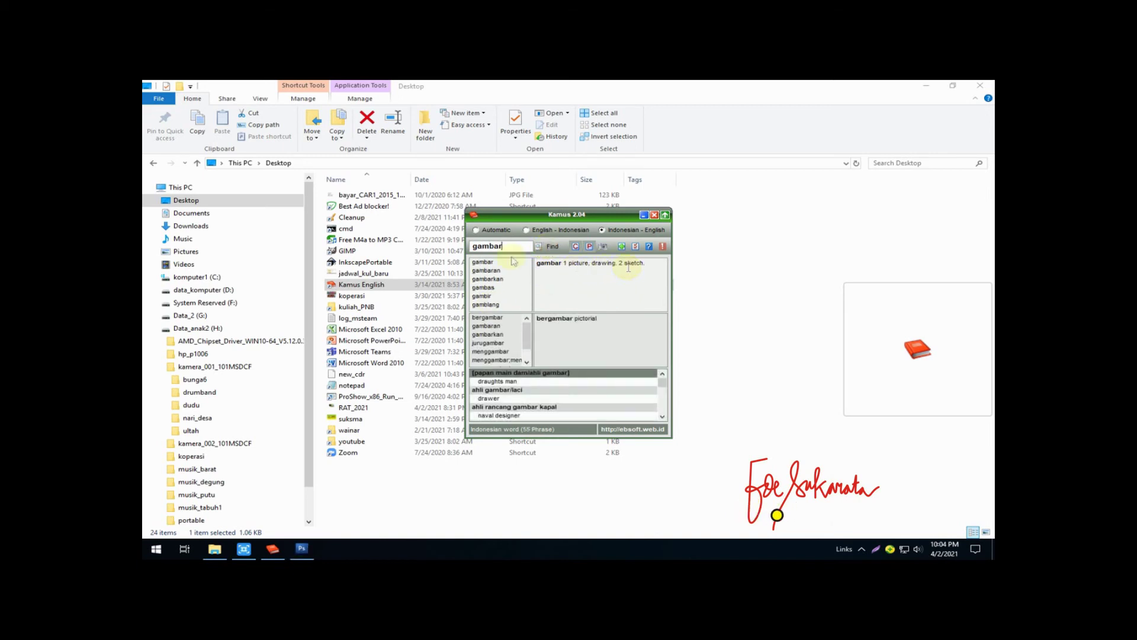
Step: Search for the English word resize in both lookup directions; it is not found
{"action": "left_click_drag", "start_coordinate": [509, 245], "coordinate": [456, 246]}
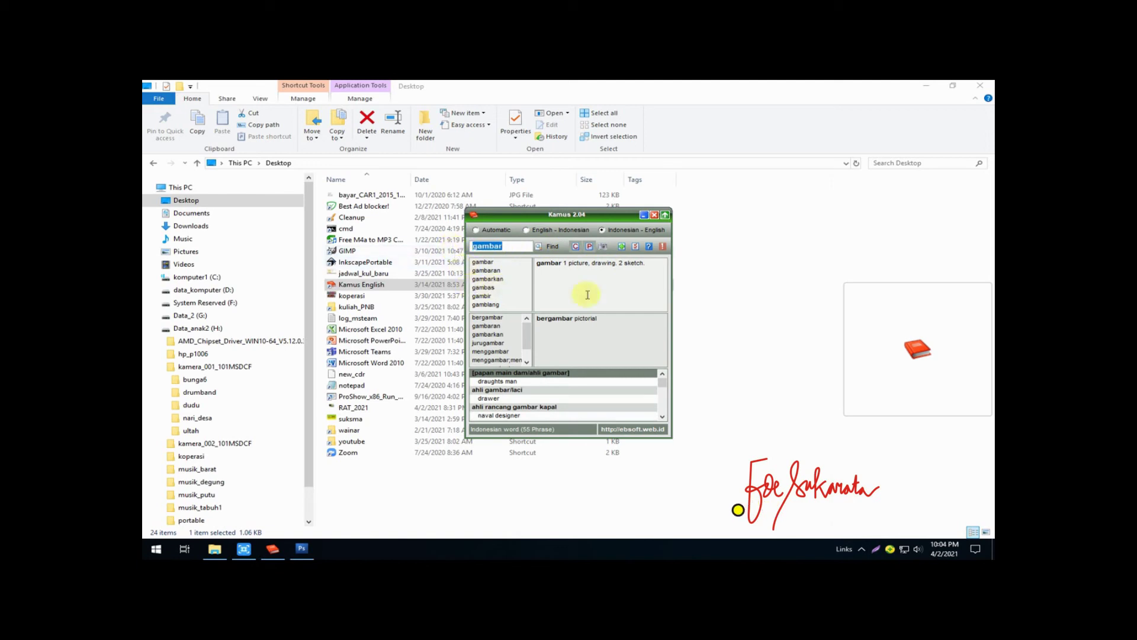
{"action": "type", "text": "resize"}
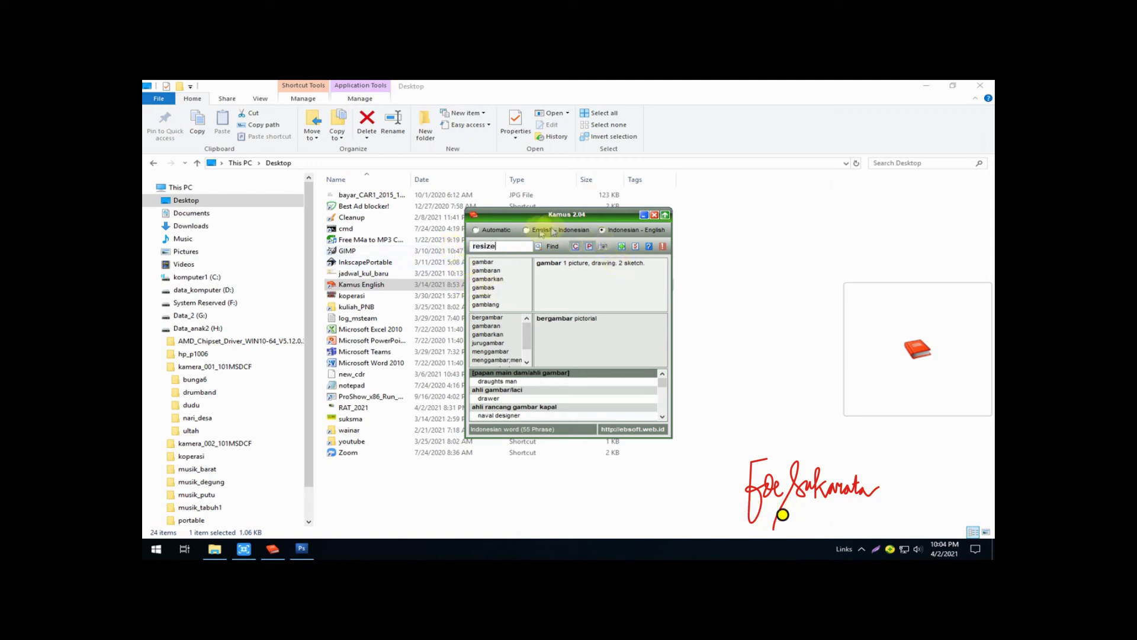
{"action": "left_click", "coordinate": [527, 231]}
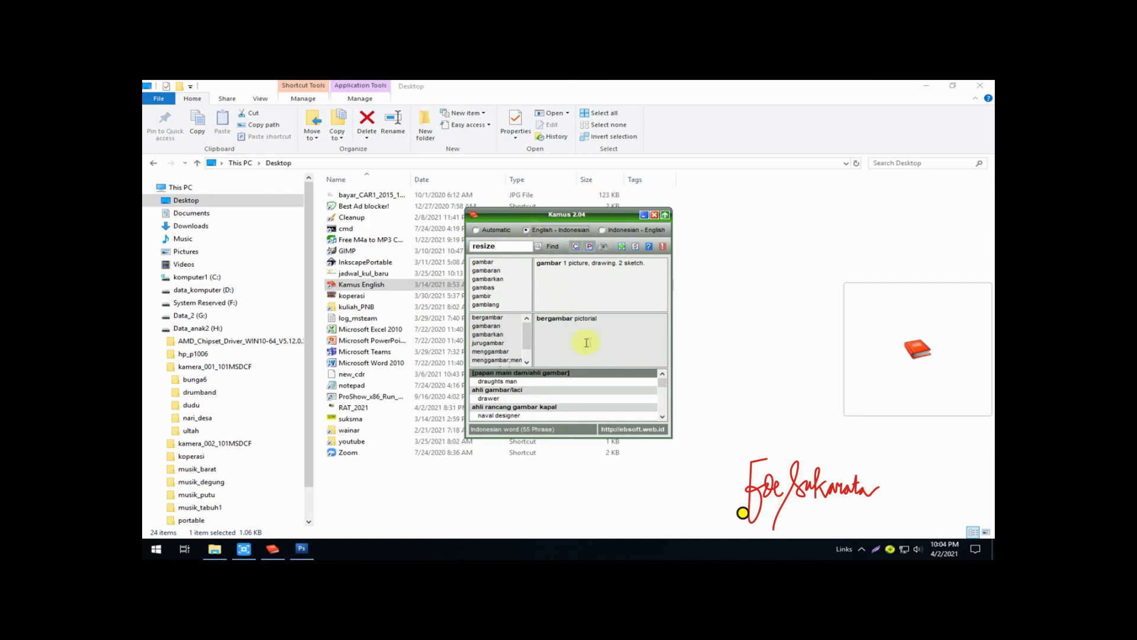
{"action": "left_click", "coordinate": [545, 247]}
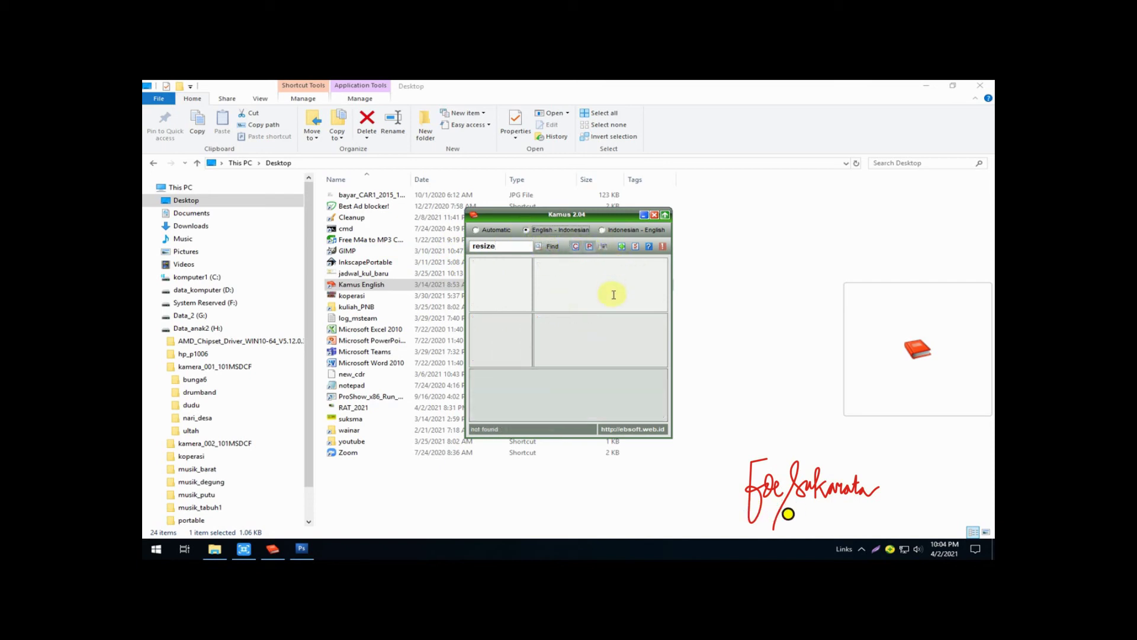
{"action": "left_click", "coordinate": [602, 231]}
{"action": "left_click", "coordinate": [553, 248]}
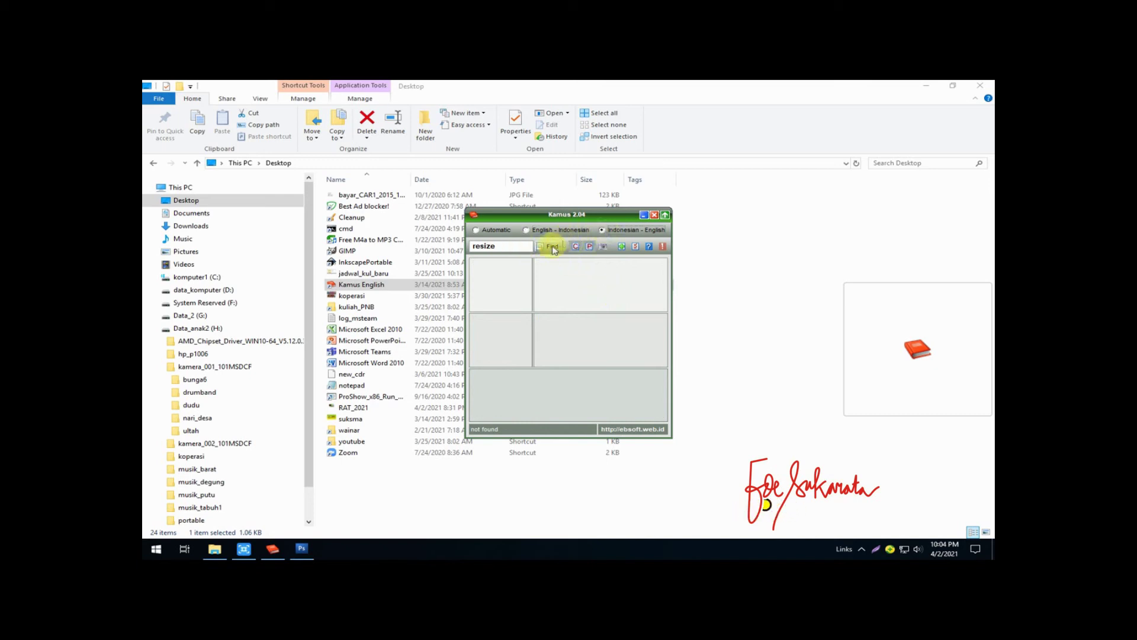
{"action": "left_click", "coordinate": [301, 551]}
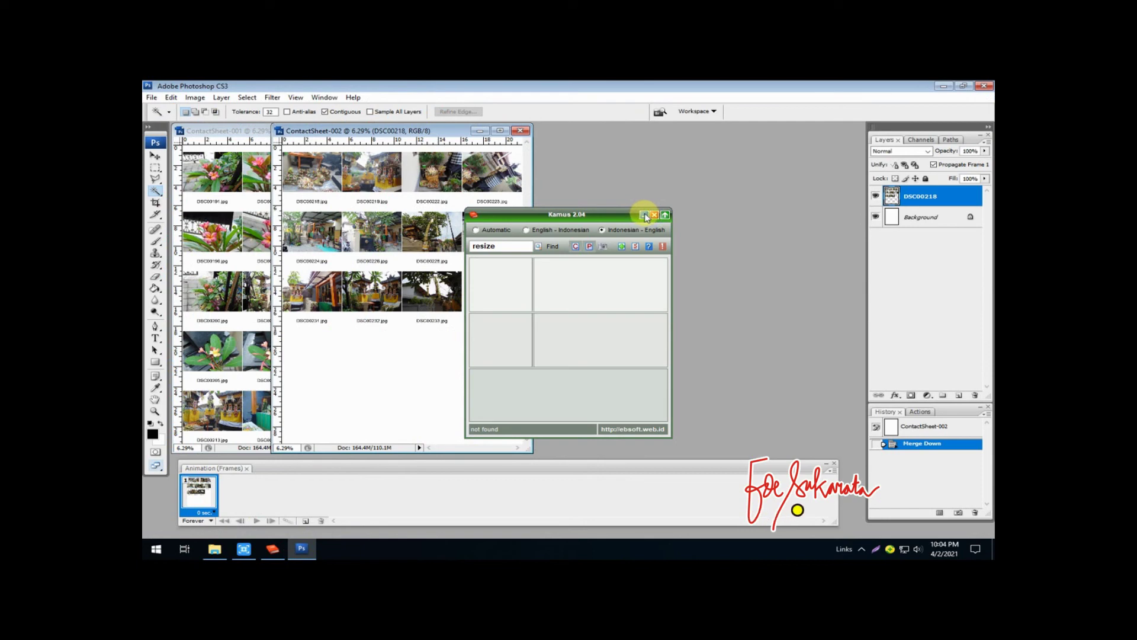
Step: Close Kamus and move ContactSheet-002 to the right beside ContactSheet-001 in Photoshop
{"action": "left_click", "coordinate": [645, 216]}
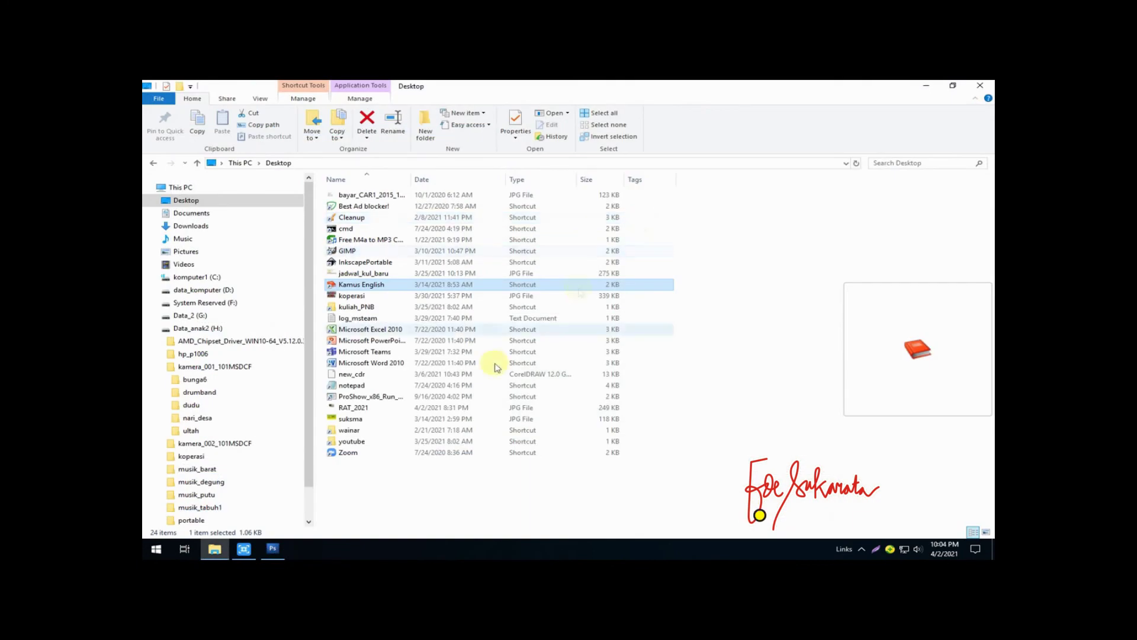
{"action": "left_click", "coordinate": [273, 548]}
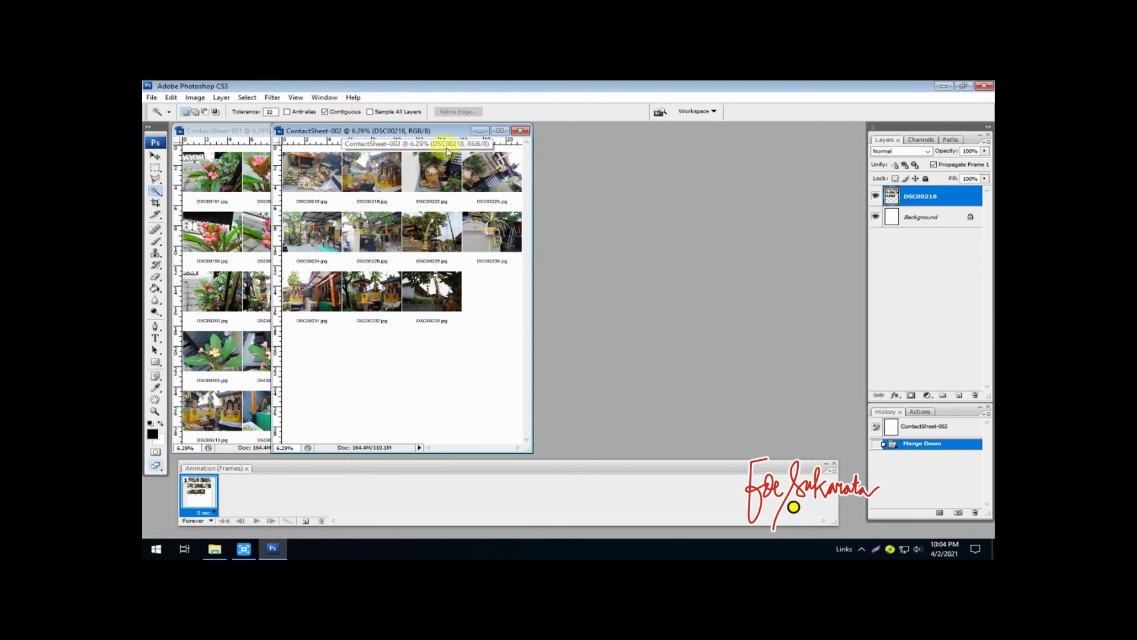
{"action": "mouse_move", "coordinate": [373, 131]}
{"action": "left_mouse_down"}
{"action": "mouse_move", "coordinate": [510, 155]}
{"action": "mouse_move", "coordinate": [529, 145]}
{"action": "left_mouse_up"}
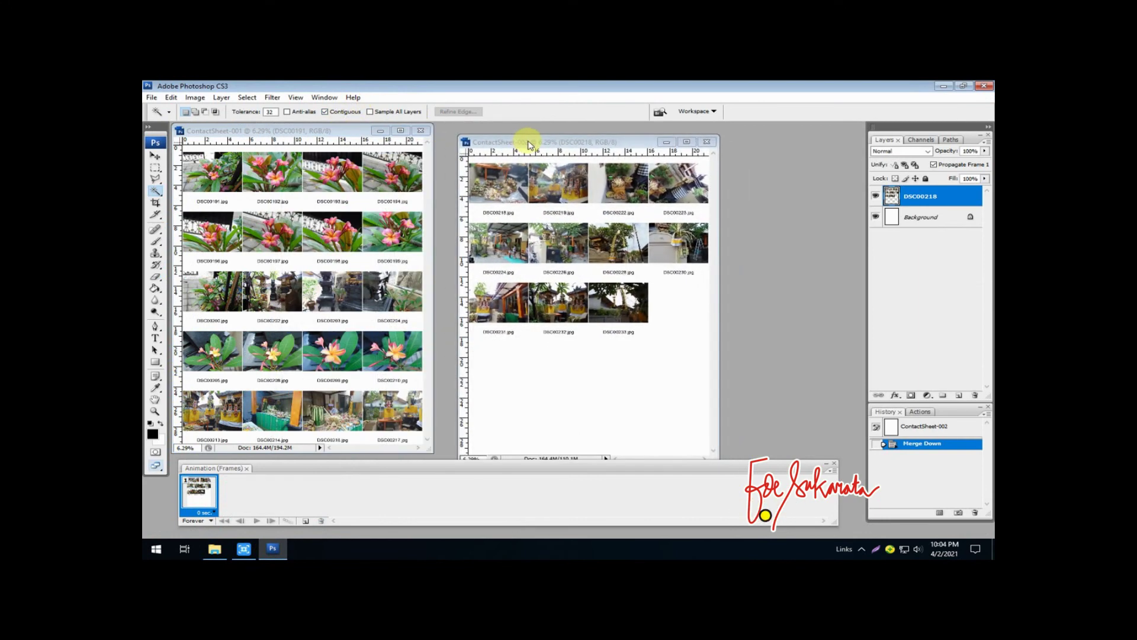
{"action": "left_click", "coordinate": [529, 145]}
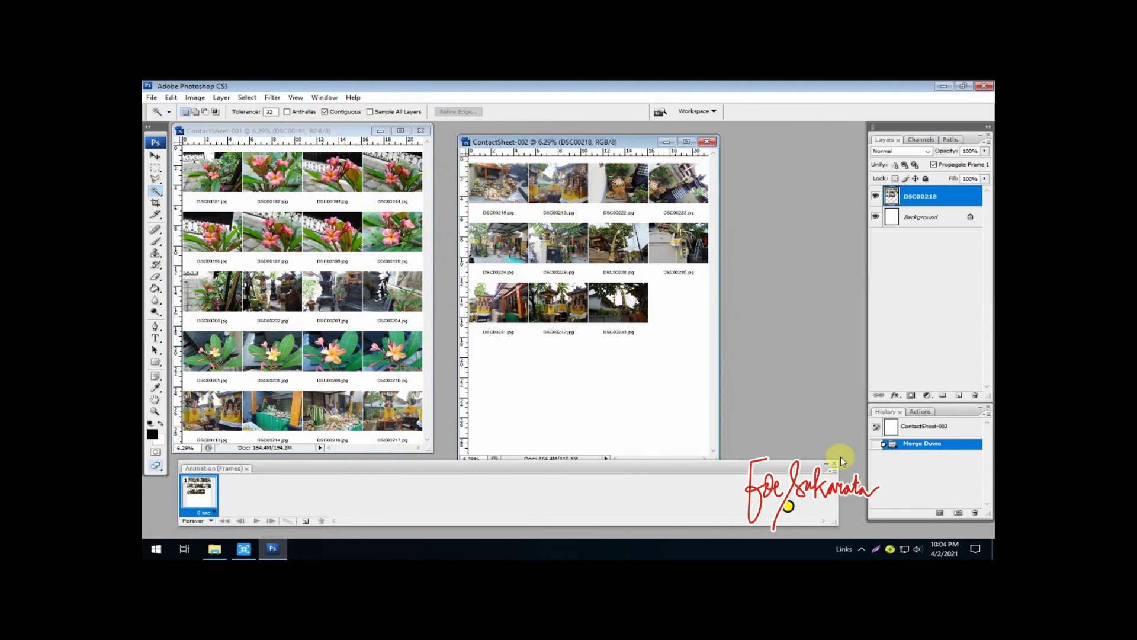
{"action": "left_click", "coordinate": [862, 549]}
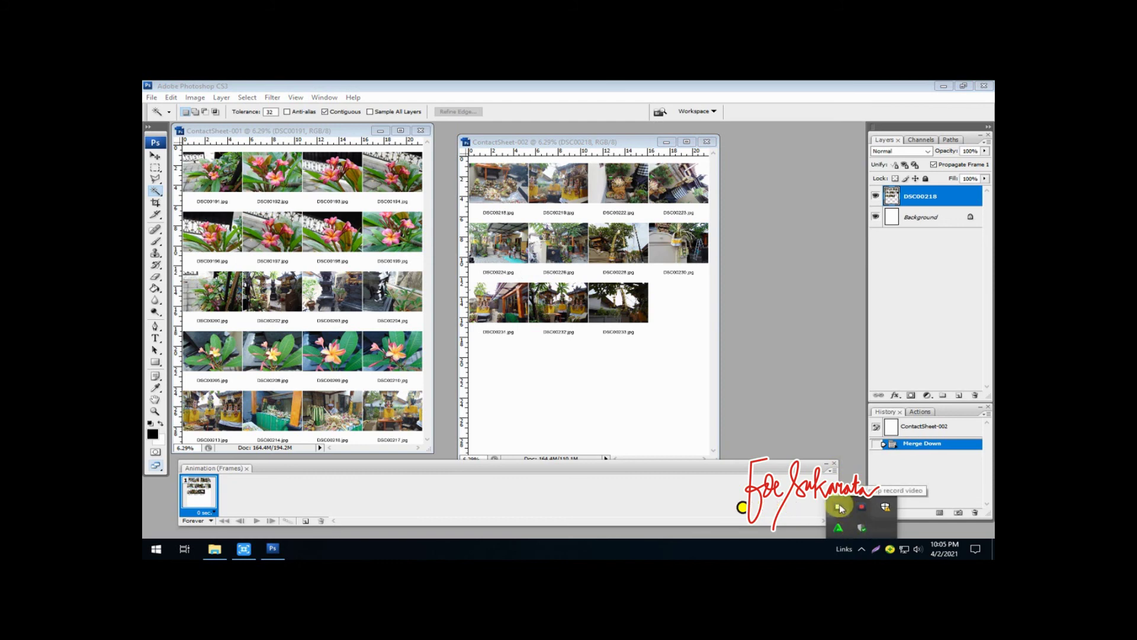